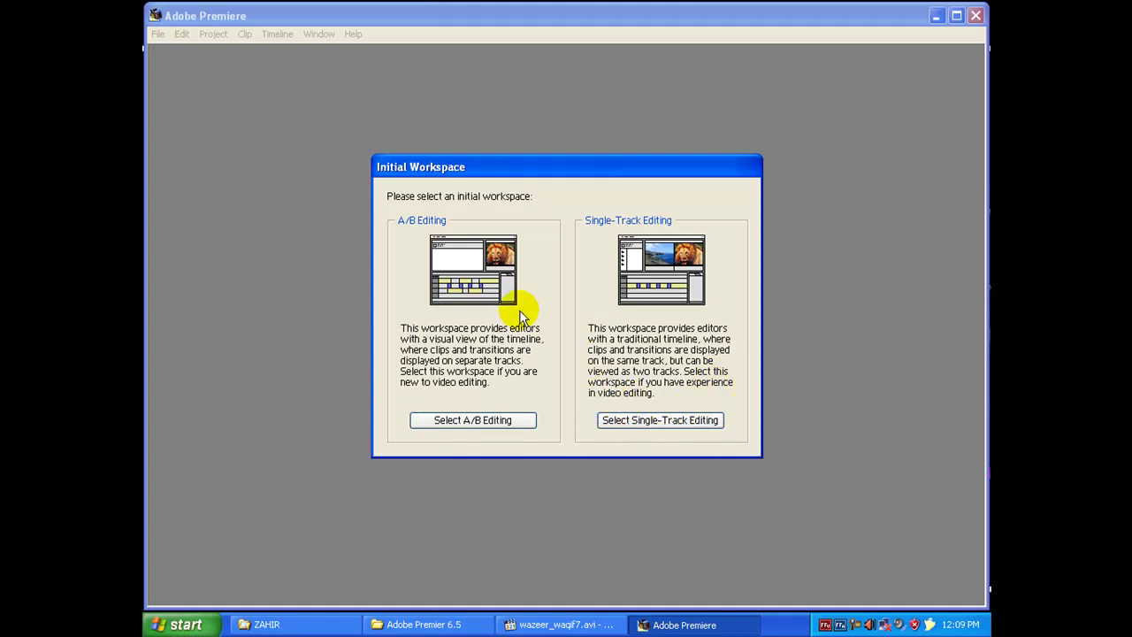
Start a project with the Single-Track Editing workspace and the DV - NTSC Real-time Preview Standard 32kHz preset
{"action": "left_click", "coordinate": [630, 419]}
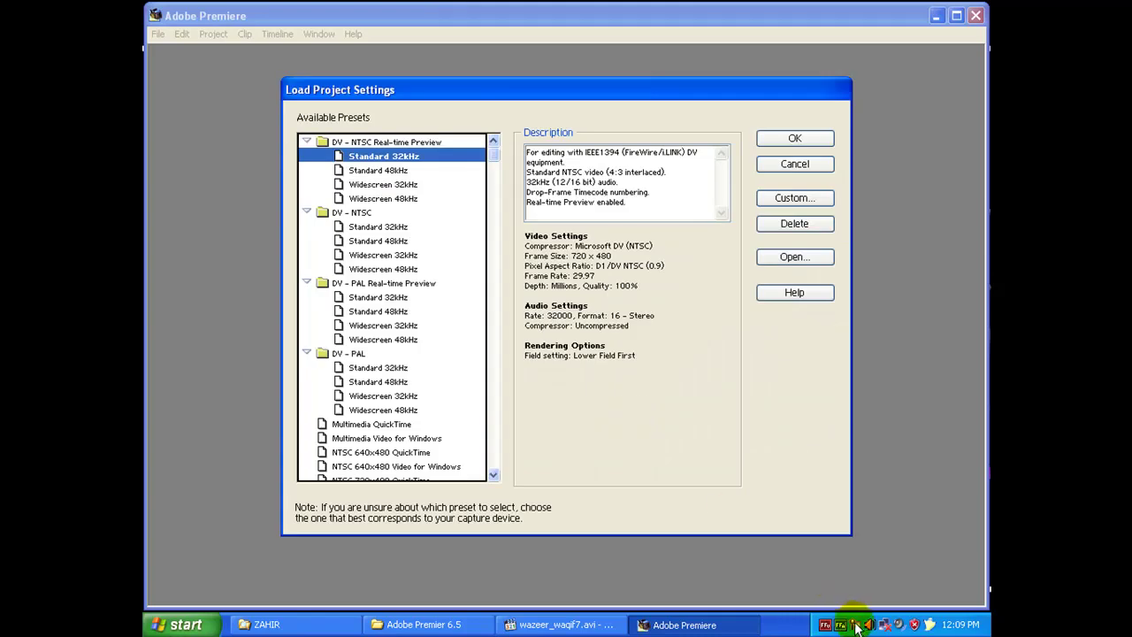
{"action": "left_click", "coordinate": [853, 624]}
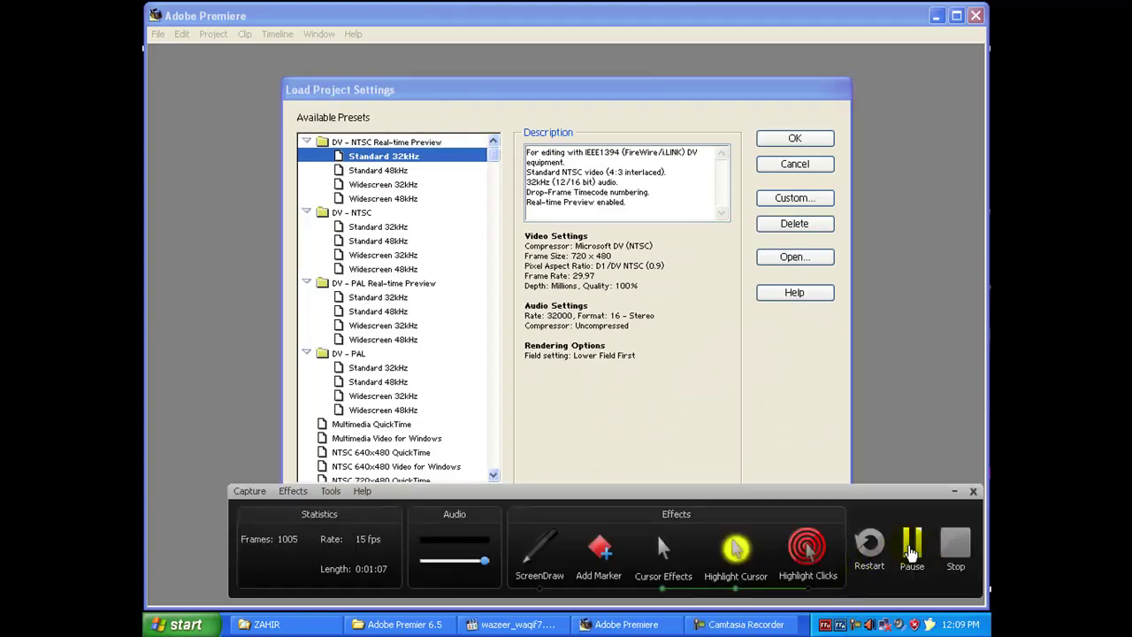
{"action": "left_click", "coordinate": [912, 549]}
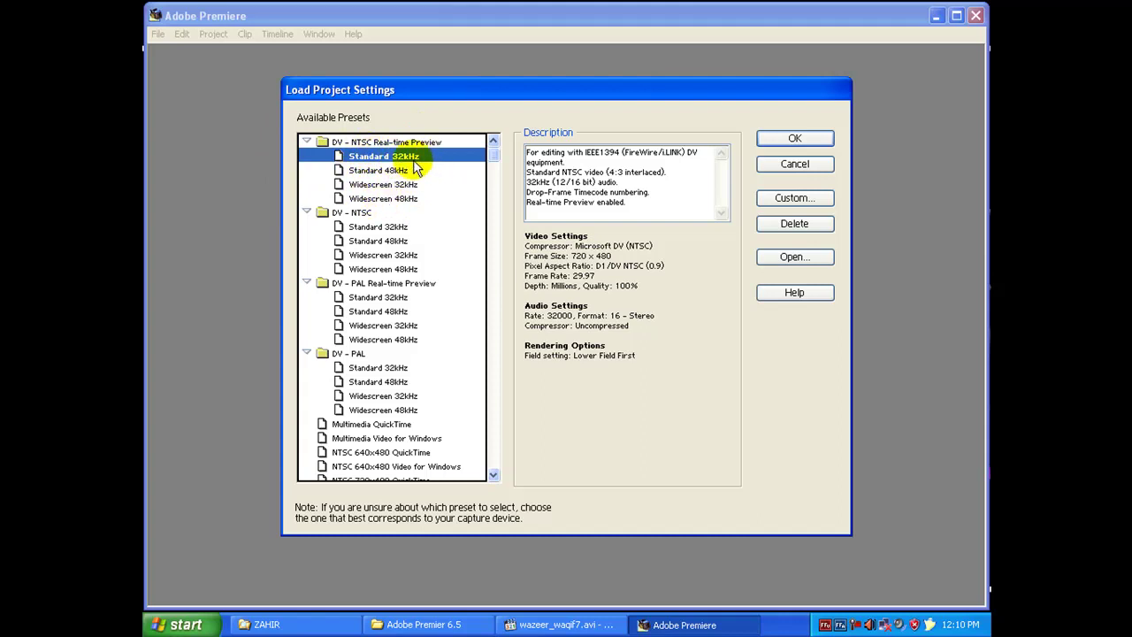
{"action": "left_click", "coordinate": [789, 146]}
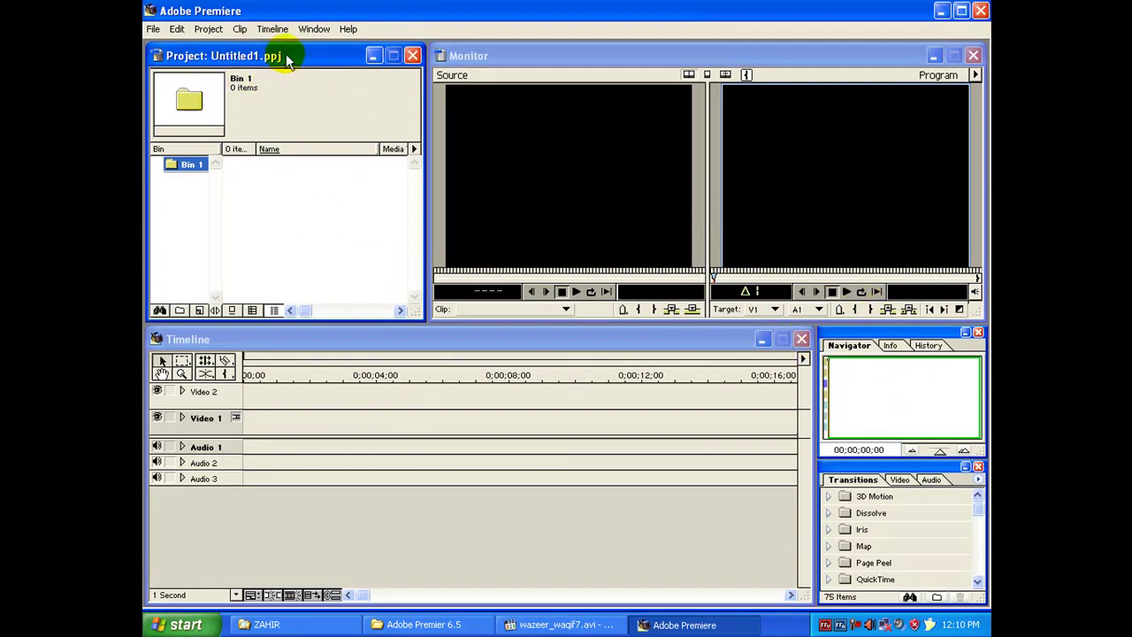
Switch the Monitor window to Single View and reposition it slightly beside the Project window
{"action": "left_click", "coordinate": [308, 343]}
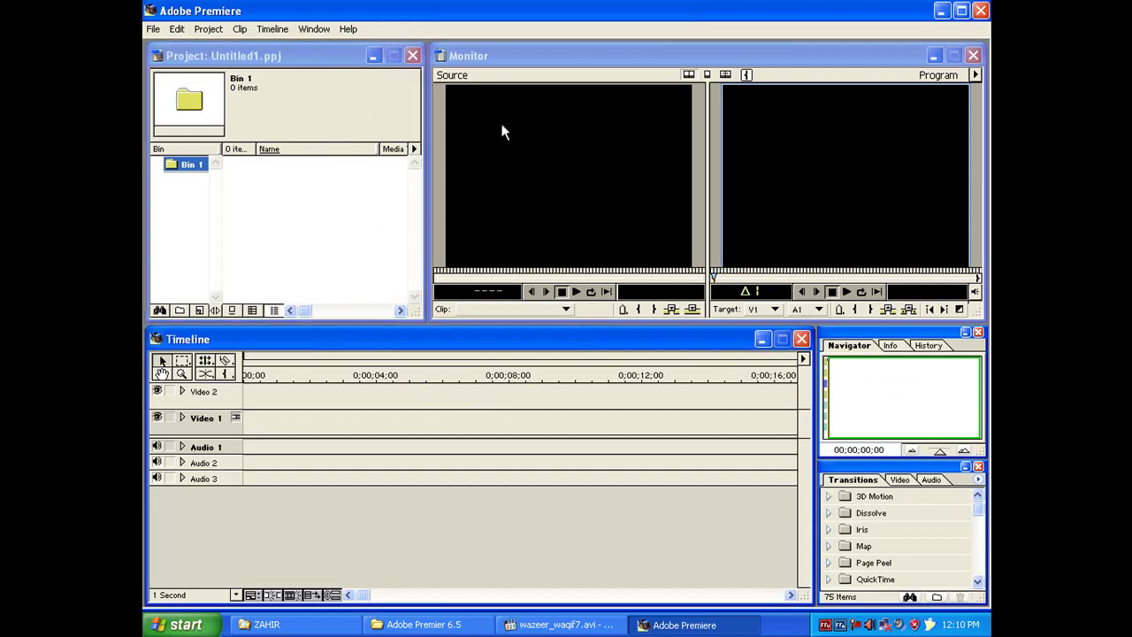
{"action": "left_click", "coordinate": [525, 58]}
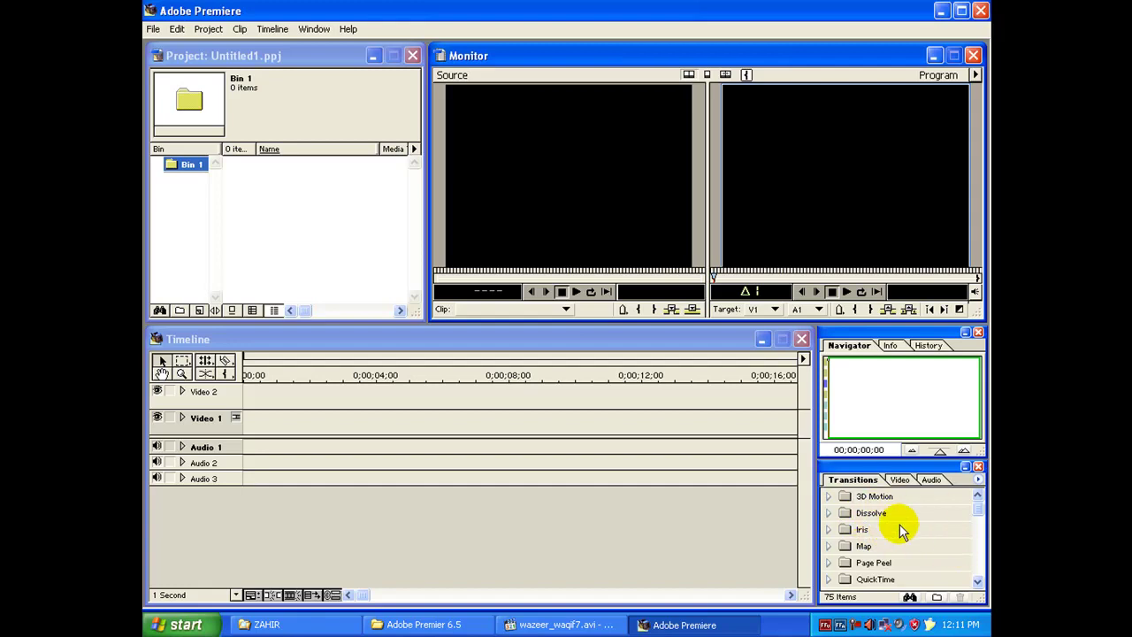
{"action": "left_click", "coordinate": [977, 74]}
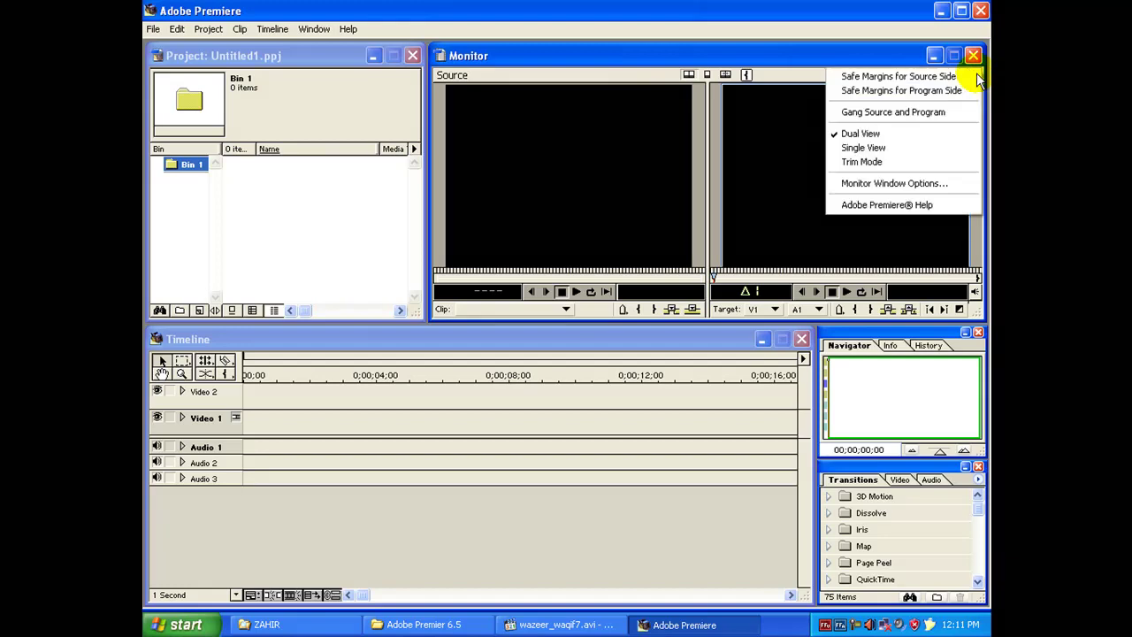
{"action": "left_click", "coordinate": [911, 146]}
{"action": "left_click_drag", "start_coordinate": [976, 47], "coordinate": [759, 59]}
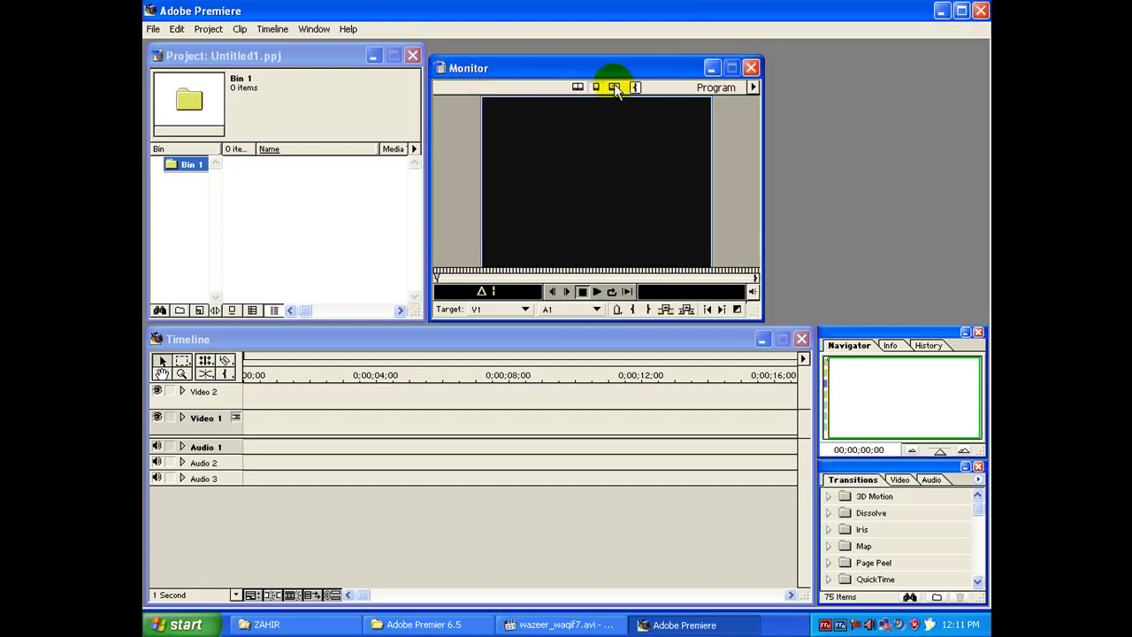
{"action": "left_click_drag", "start_coordinate": [571, 66], "coordinate": [562, 70]}
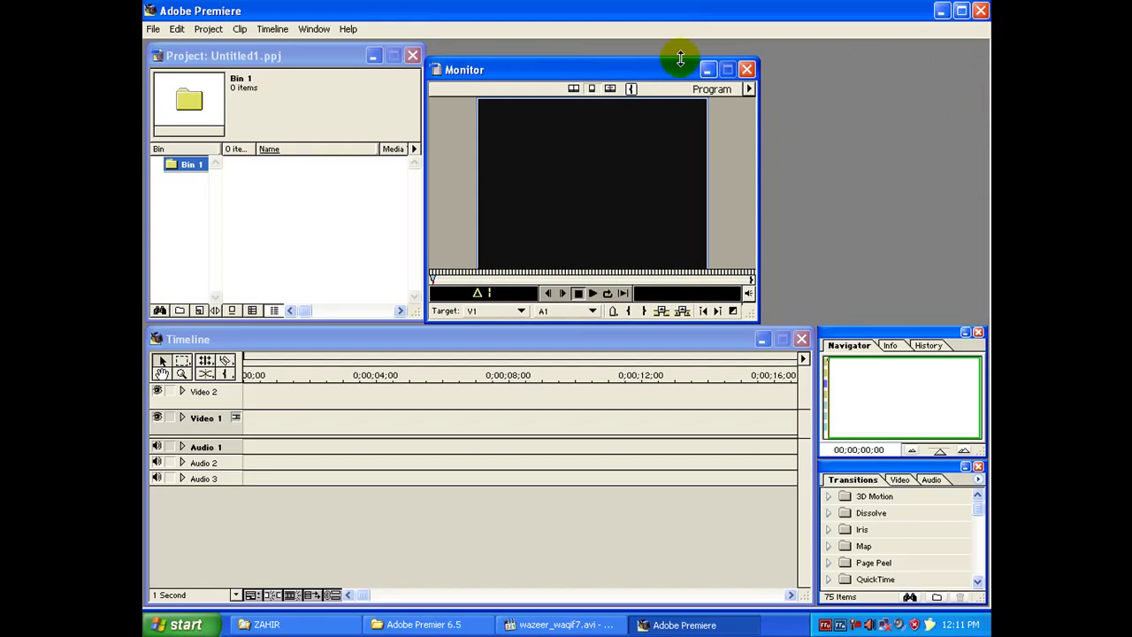
Show the Effect Controls palette and place it in the empty space above the Navigator palette
{"action": "left_click", "coordinate": [315, 30]}
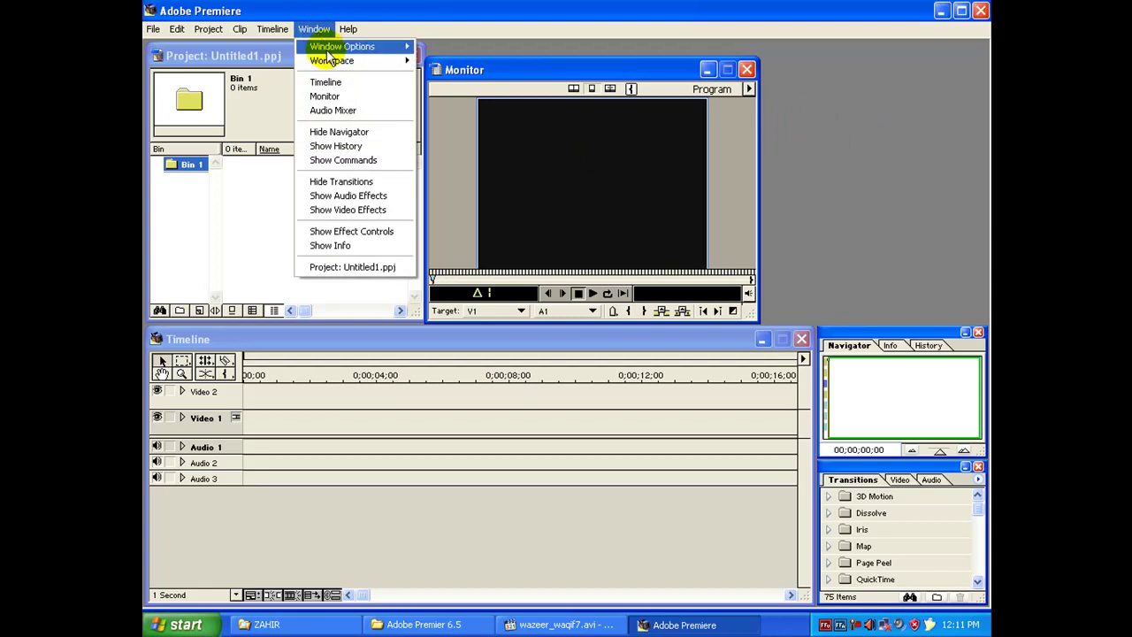
{"action": "left_click", "coordinate": [375, 238]}
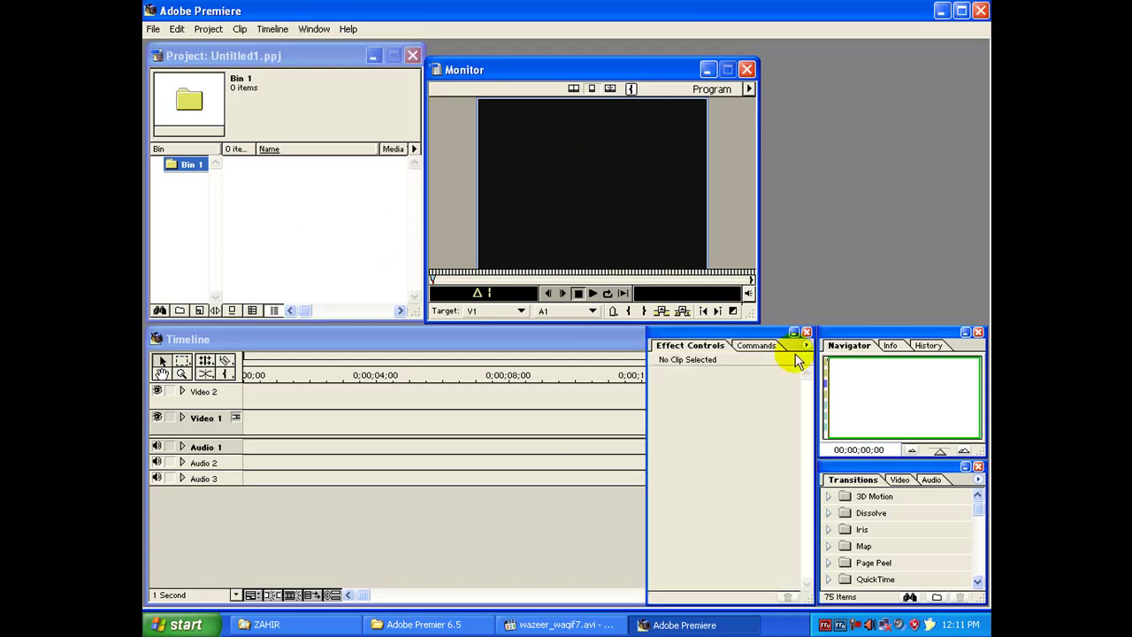
{"action": "left_click_drag", "start_coordinate": [716, 344], "coordinate": [892, 62]}
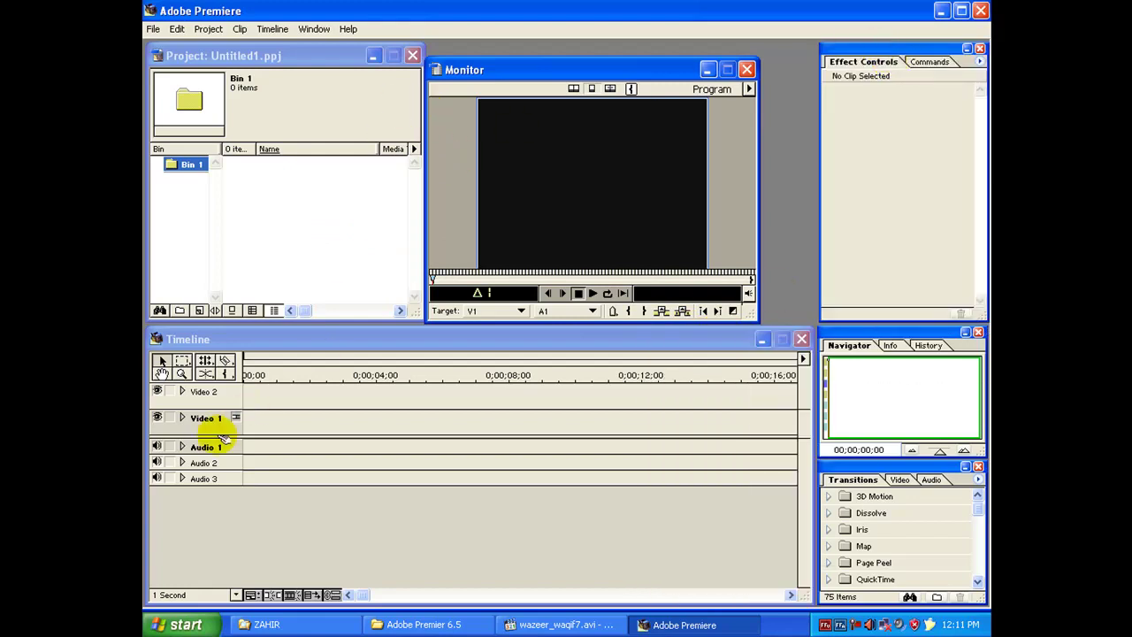
Expand the Video 1 track in the Timeline into two video rows with a Transition row between them
{"action": "left_click", "coordinate": [274, 404]}
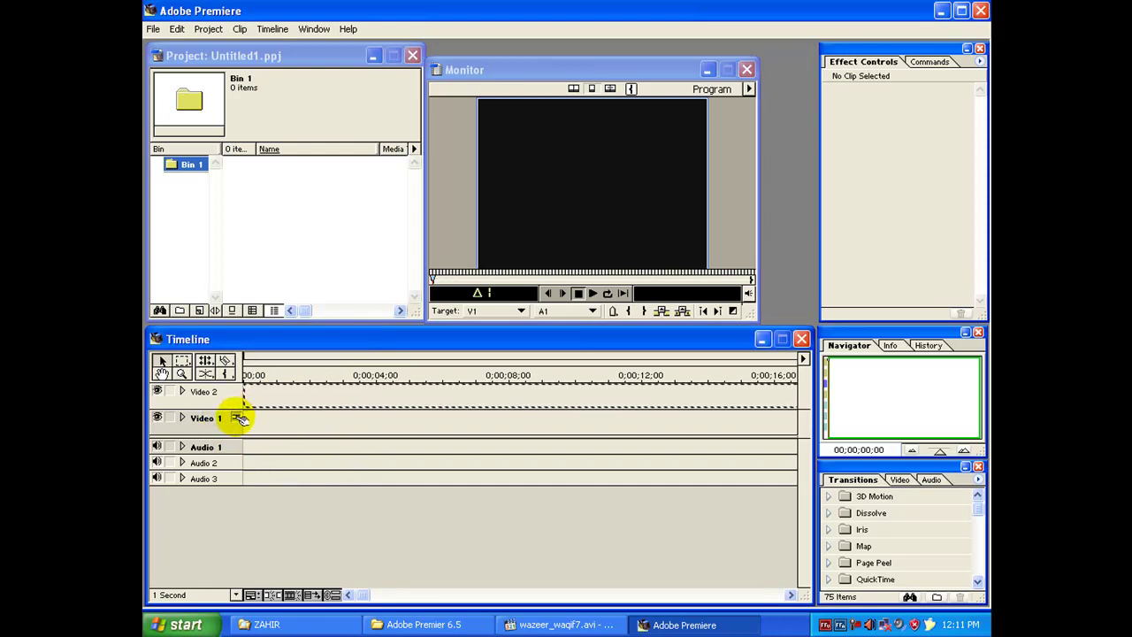
{"action": "left_click", "coordinate": [237, 417]}
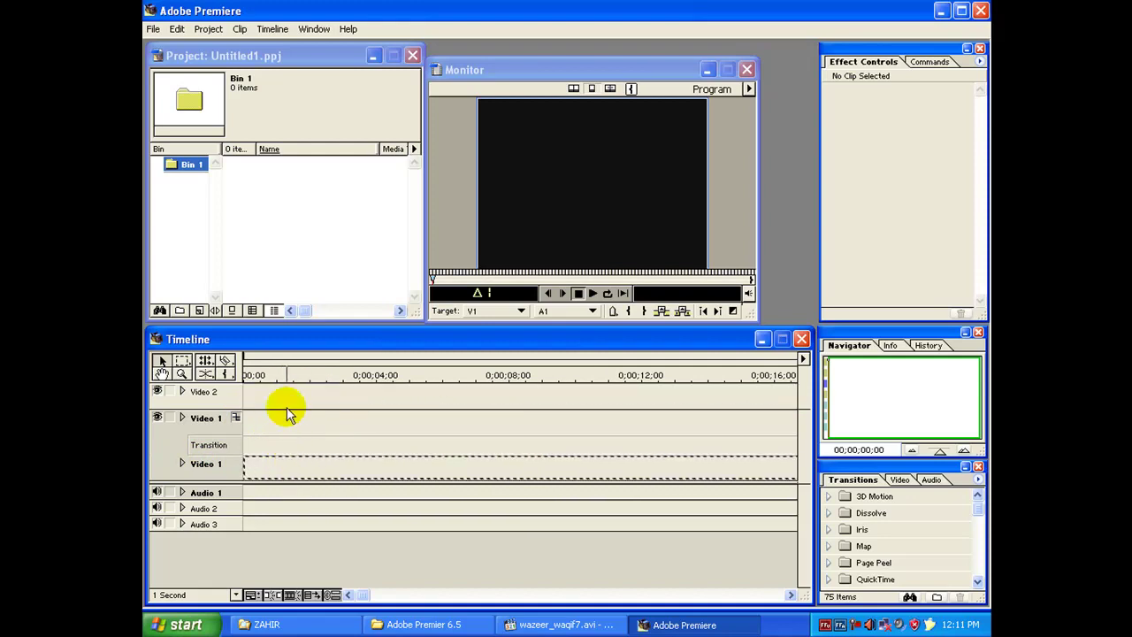
{"action": "right_click", "coordinate": [236, 403]}
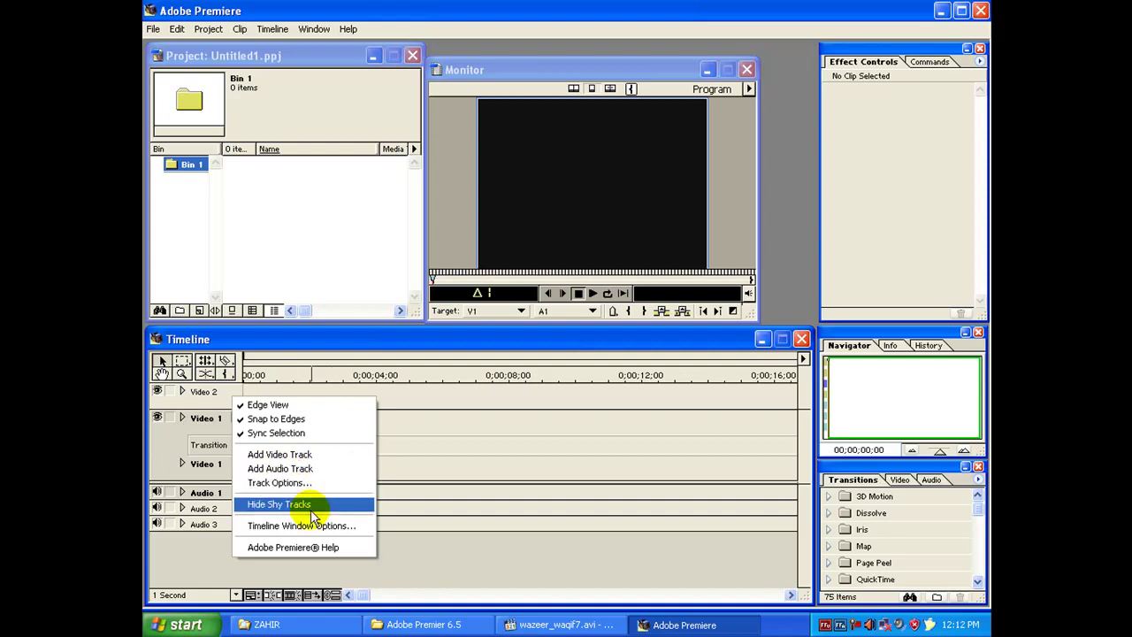
{"action": "left_click", "coordinate": [348, 343]}
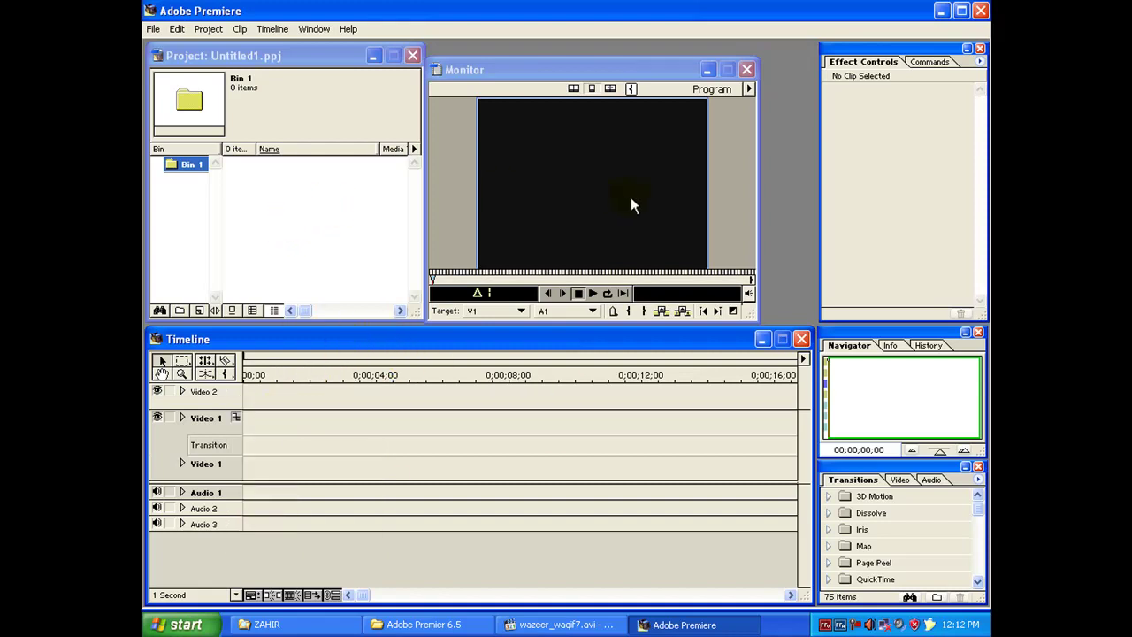
Import the images premiere copy and premiere copy.jpghh from Local Disk (G:) into the project
{"action": "double_click", "coordinate": [297, 221]}
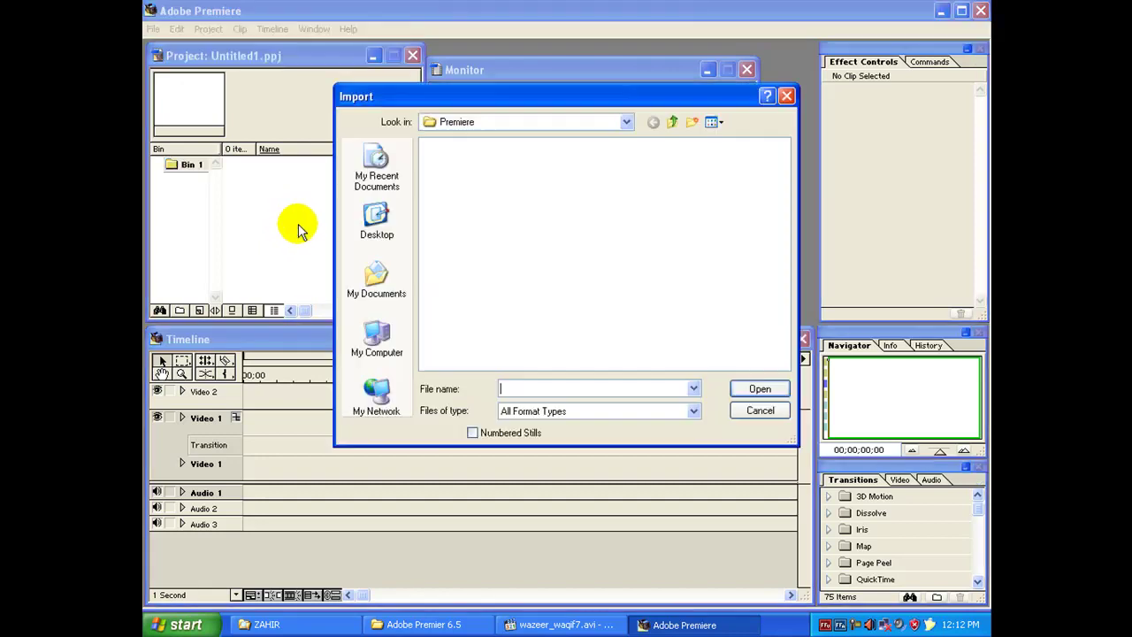
{"action": "left_click", "coordinate": [378, 332]}
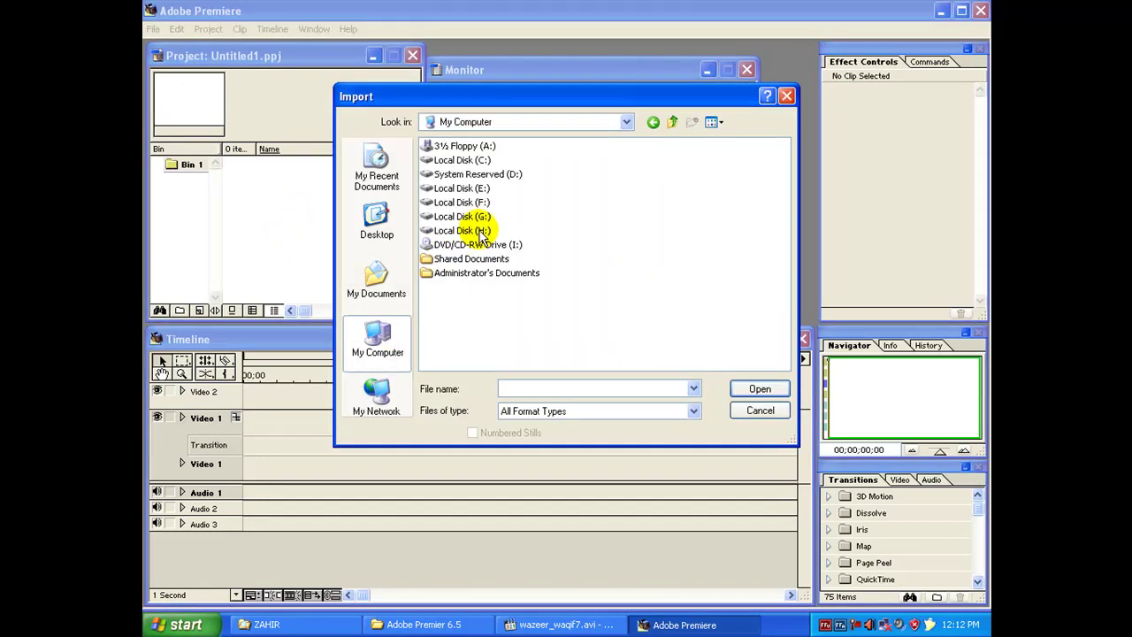
{"action": "double_click", "coordinate": [482, 219]}
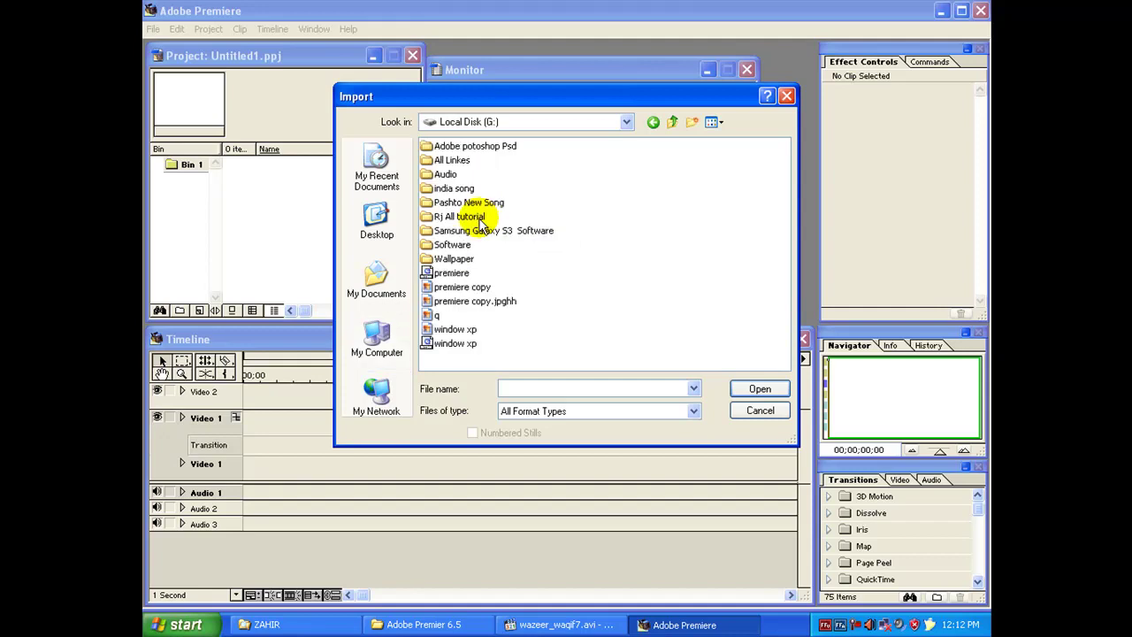
{"action": "left_click", "coordinate": [460, 288]}
{"action": "left_click", "coordinate": [460, 302], "text": "shift"}
{"action": "left_click", "coordinate": [752, 387]}
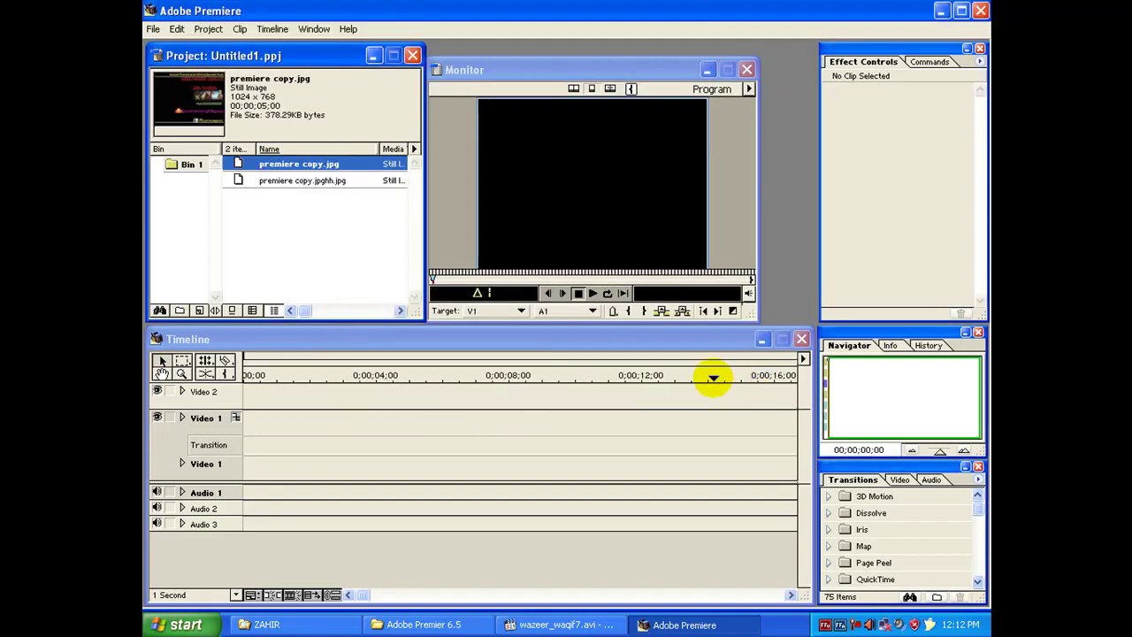
Show the project items in Icon View, and switch them to Thumbnail View
{"action": "left_click", "coordinate": [414, 150]}
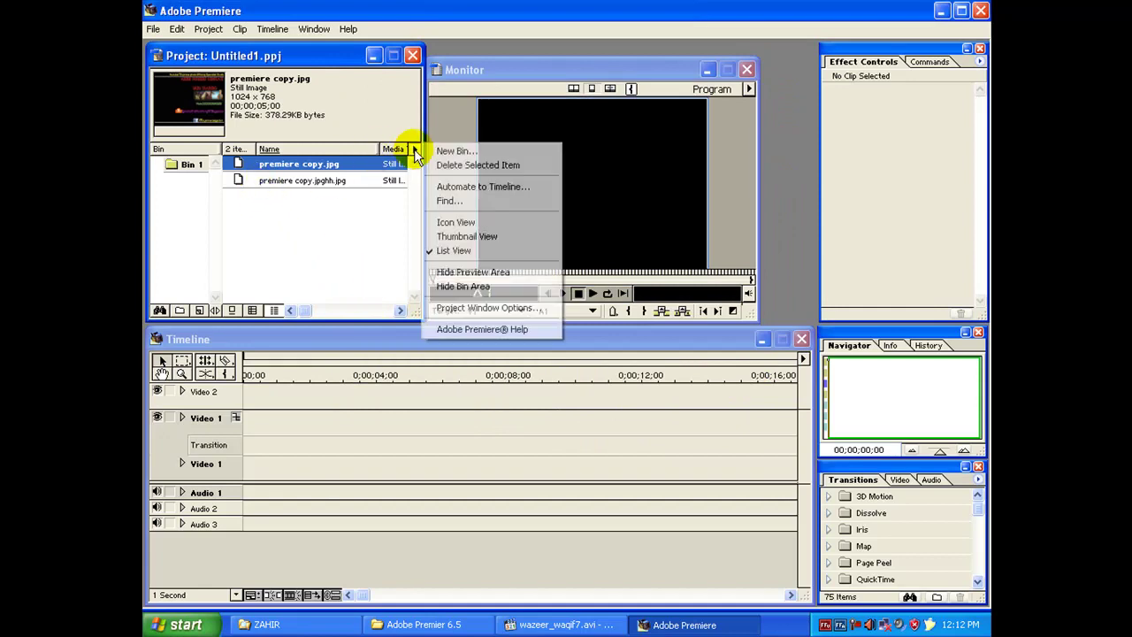
{"action": "left_click", "coordinate": [478, 222]}
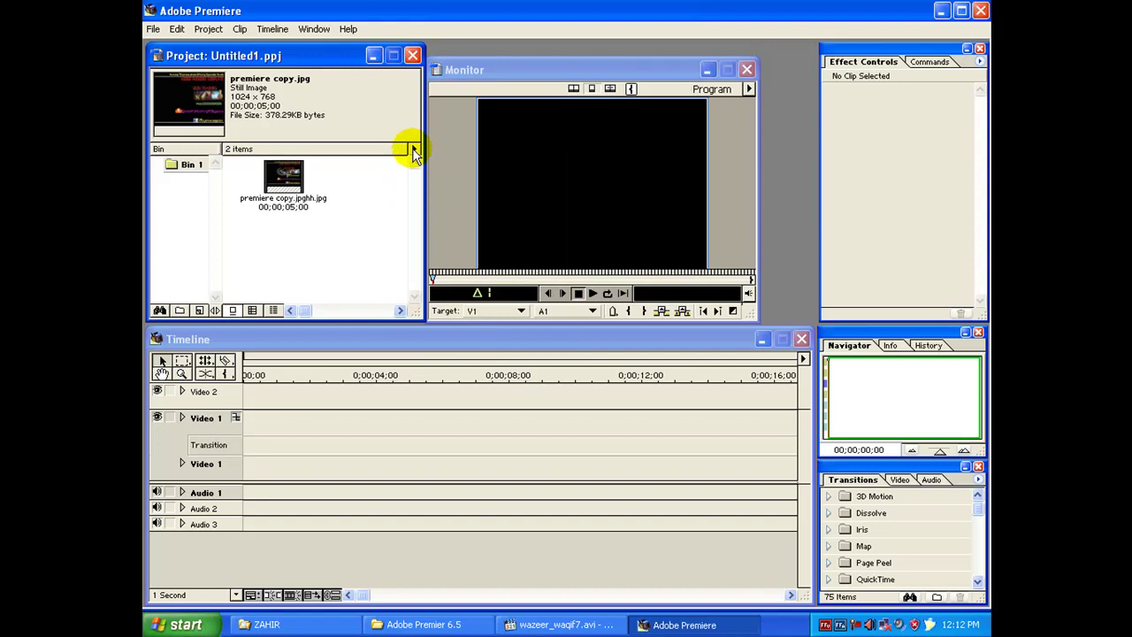
{"action": "left_click", "coordinate": [414, 152]}
{"action": "left_click", "coordinate": [500, 235]}
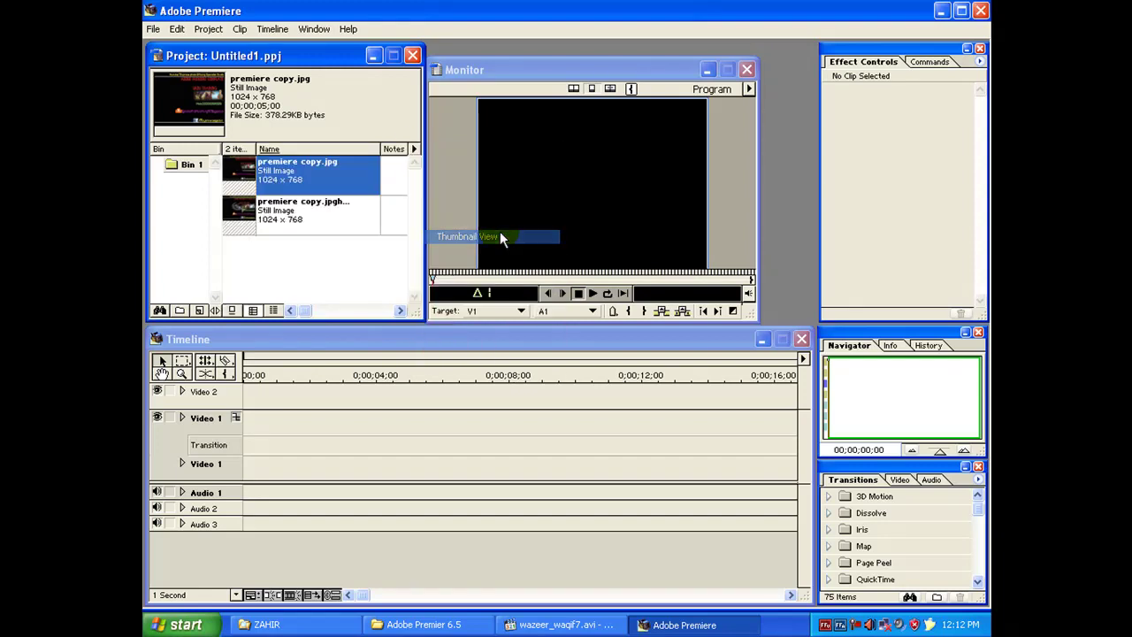
Place premiere copy.jpg on the lower Video 1 row at the timeline start and again on the upper row directly after it
{"action": "left_click", "coordinate": [243, 214]}
{"action": "left_click_drag", "start_coordinate": [235, 172], "coordinate": [296, 398]}
{"action": "left_click_drag", "start_coordinate": [253, 189], "coordinate": [319, 461]}
{"action": "left_click_drag", "start_coordinate": [349, 414], "coordinate": [416, 422]}
Apply the Single-Track Editing workspace and set the Monitor window to Single View
{"action": "left_click", "coordinate": [274, 29]}
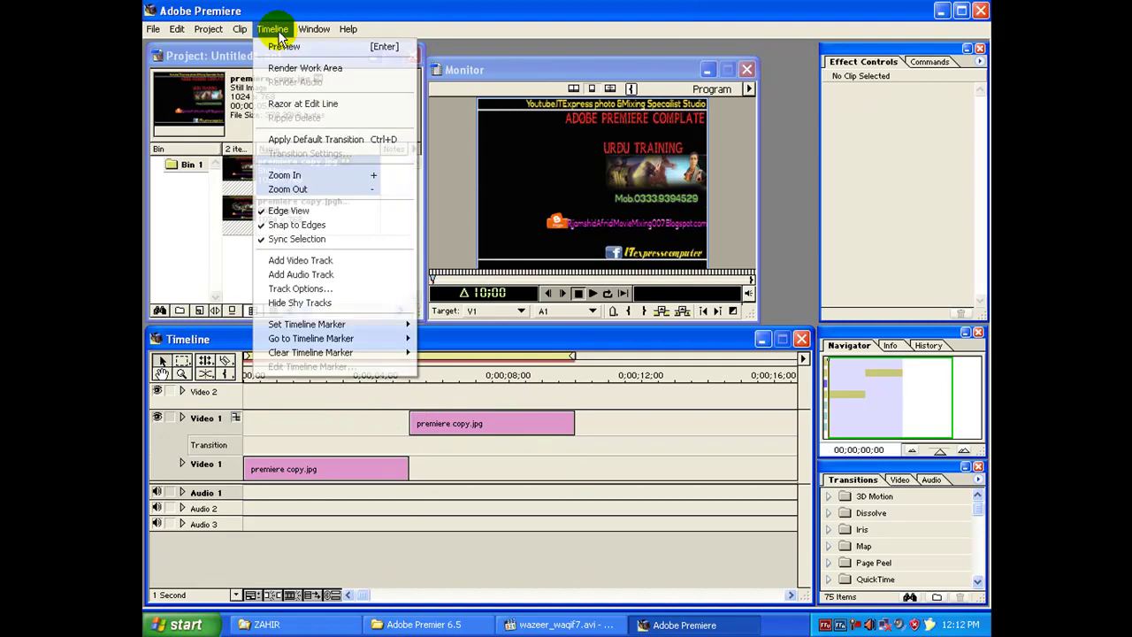
{"action": "mouse_move", "coordinate": [315, 33]}
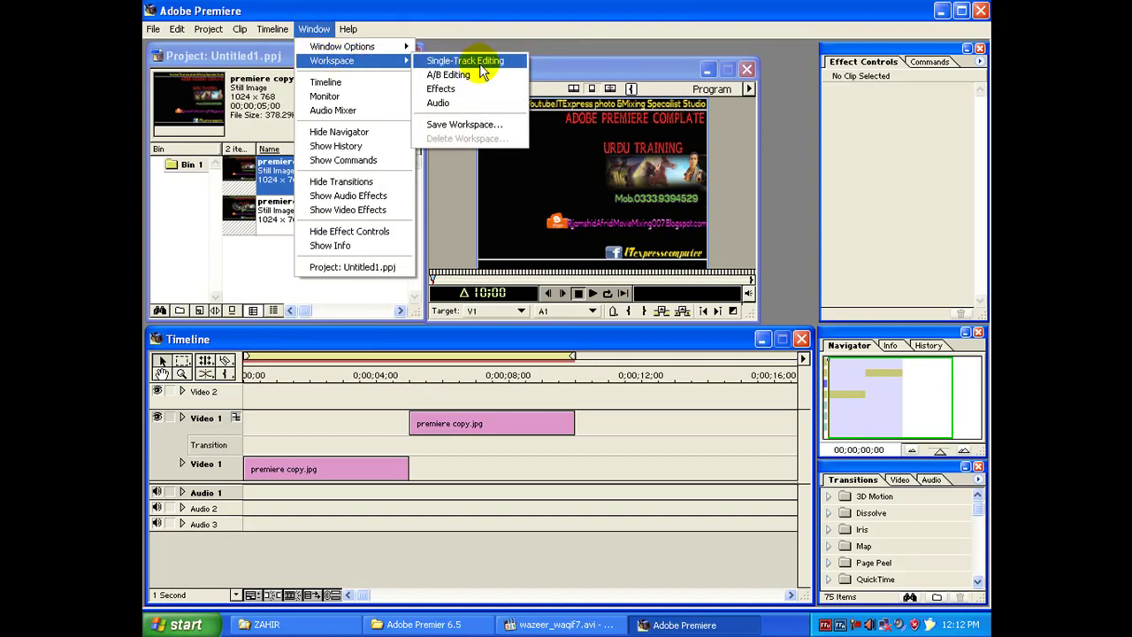
{"action": "left_click", "coordinate": [466, 61]}
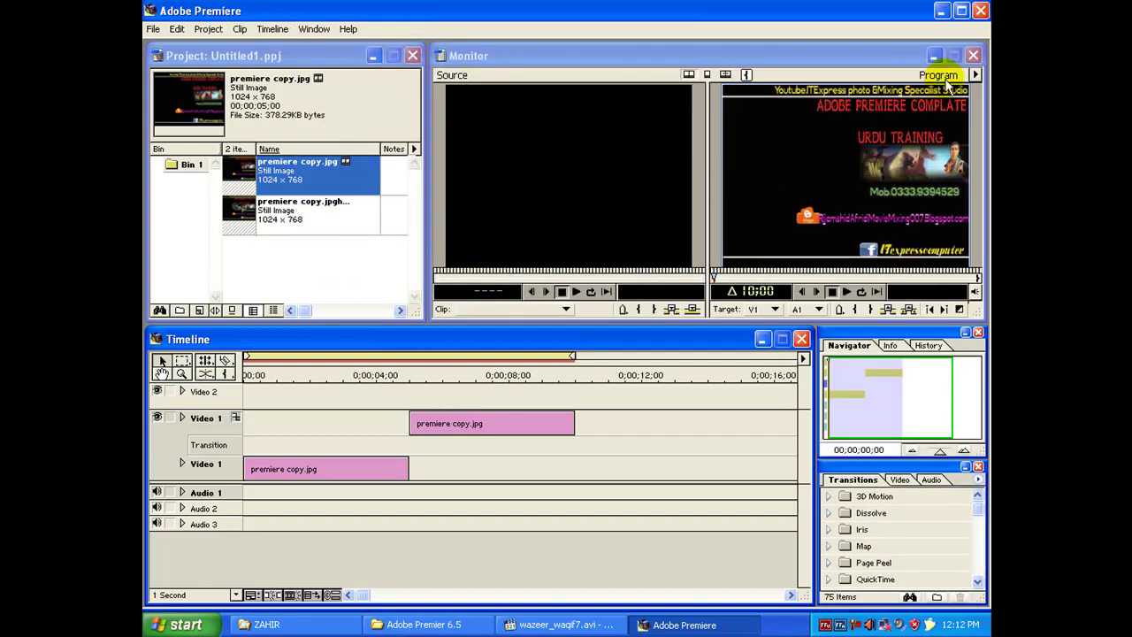
{"action": "left_click", "coordinate": [977, 75]}
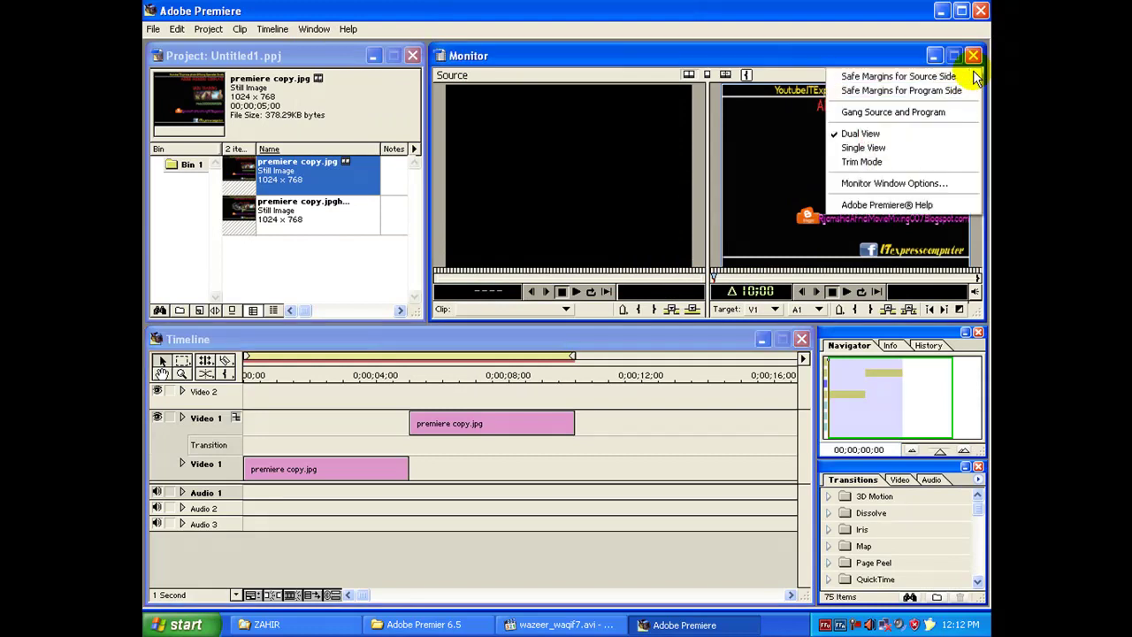
{"action": "left_click", "coordinate": [845, 148]}
{"action": "left_click", "coordinate": [393, 421]}
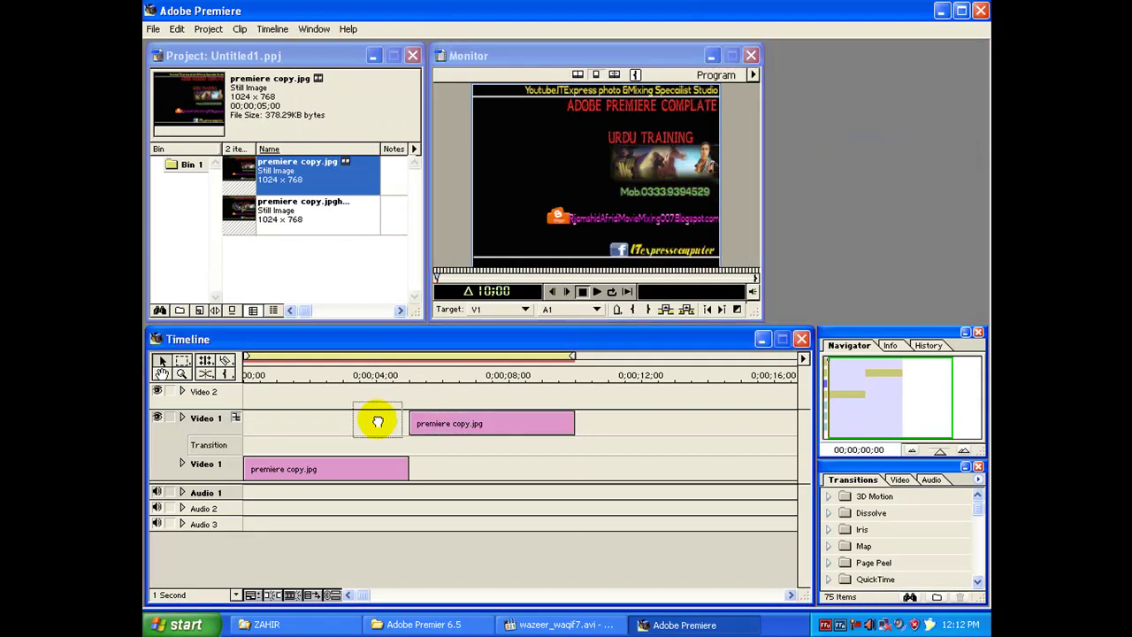
Change the window layout to the A/B Editing workspace
{"action": "left_click", "coordinate": [314, 29]}
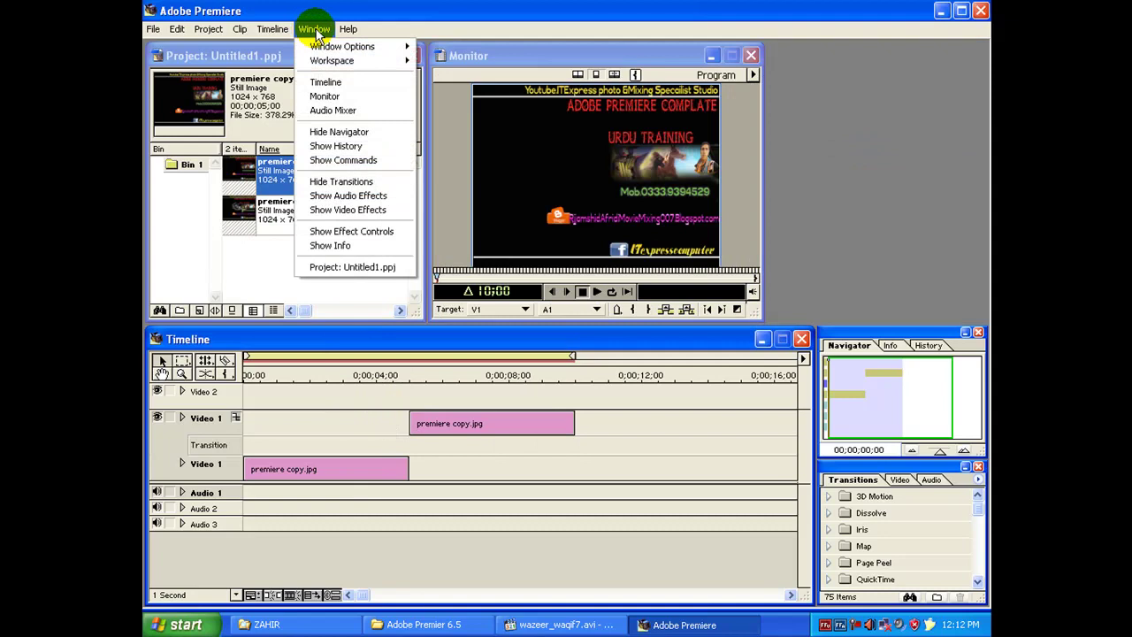
{"action": "mouse_move", "coordinate": [331, 63]}
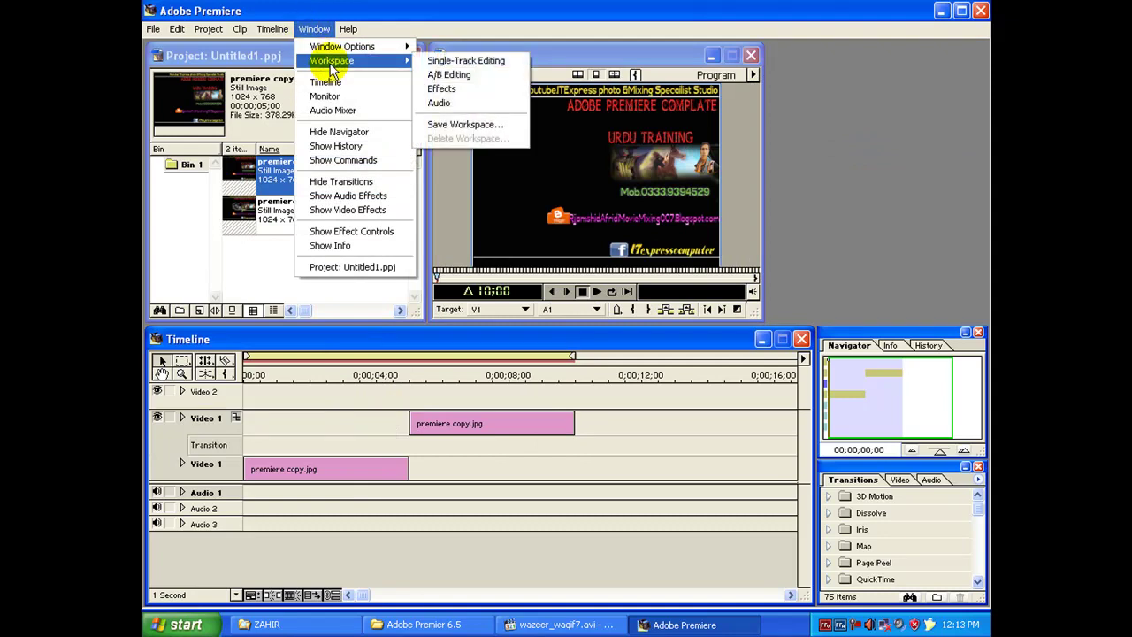
{"action": "left_click", "coordinate": [467, 76]}
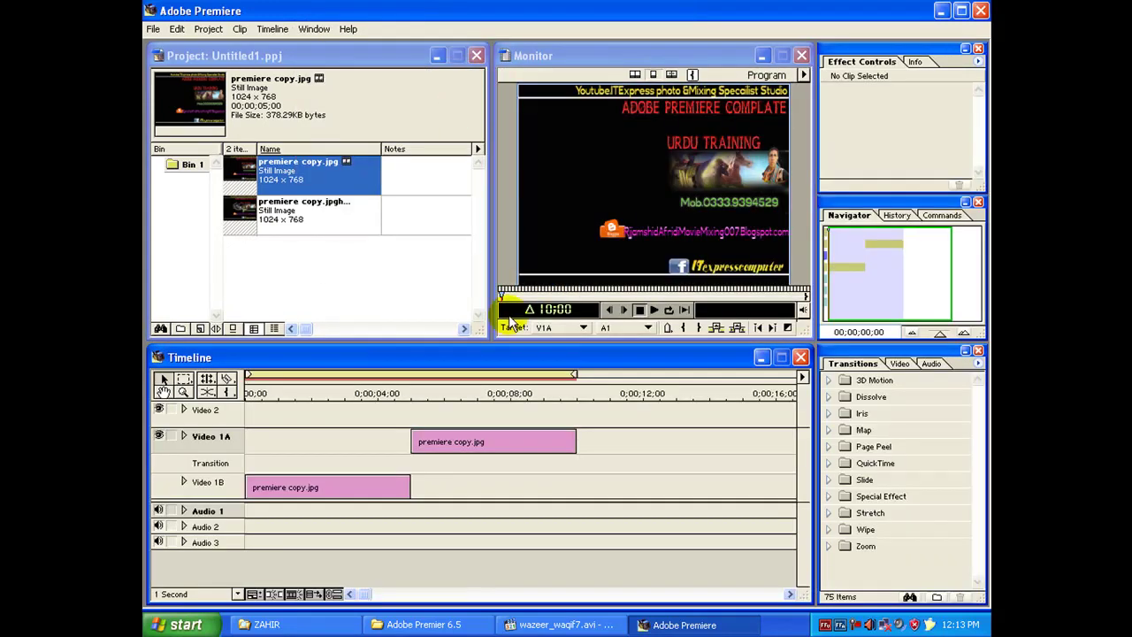
Move the premiere copy.jpg clip on Video 1A to the timeline start and open it in its own clip window
{"action": "left_click_drag", "start_coordinate": [468, 442], "coordinate": [292, 442]}
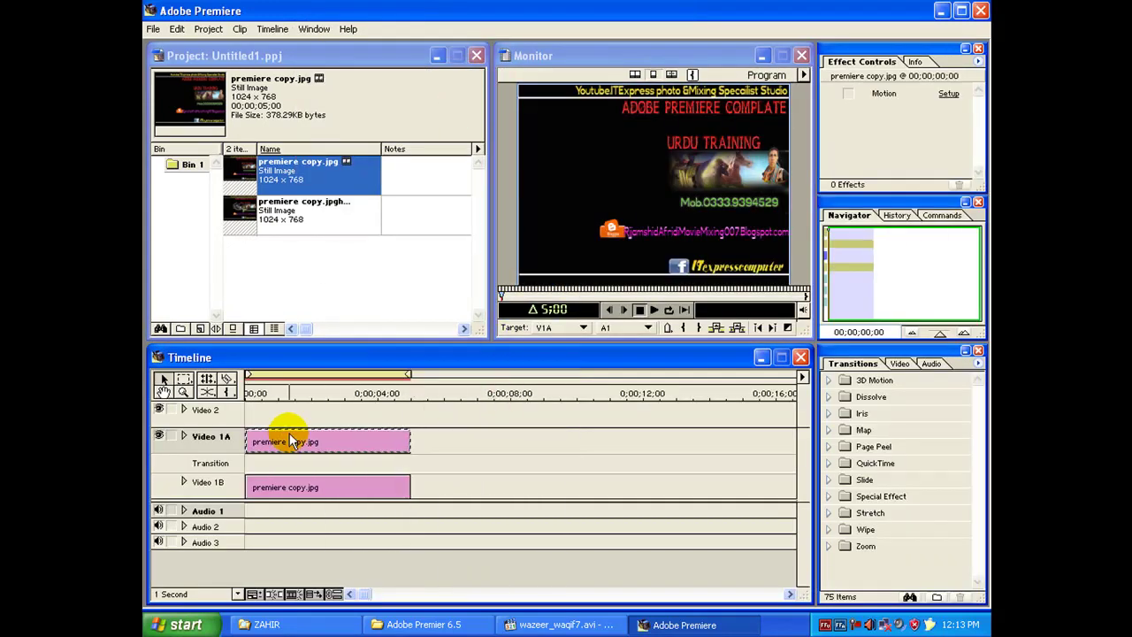
{"action": "left_click", "coordinate": [433, 452]}
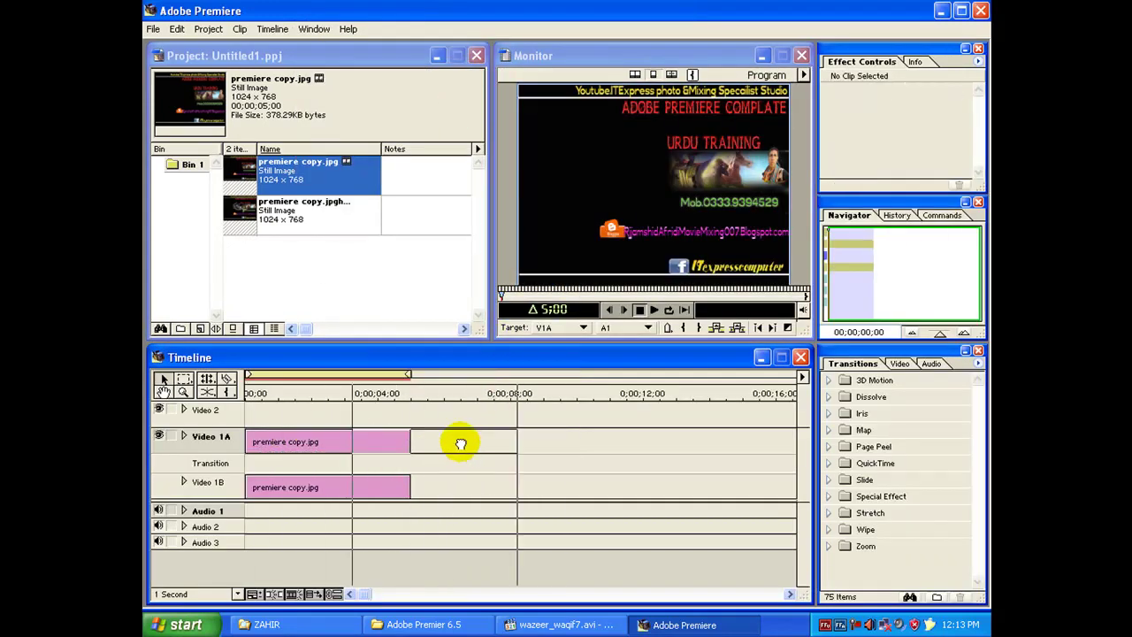
{"action": "left_click", "coordinate": [334, 433]}
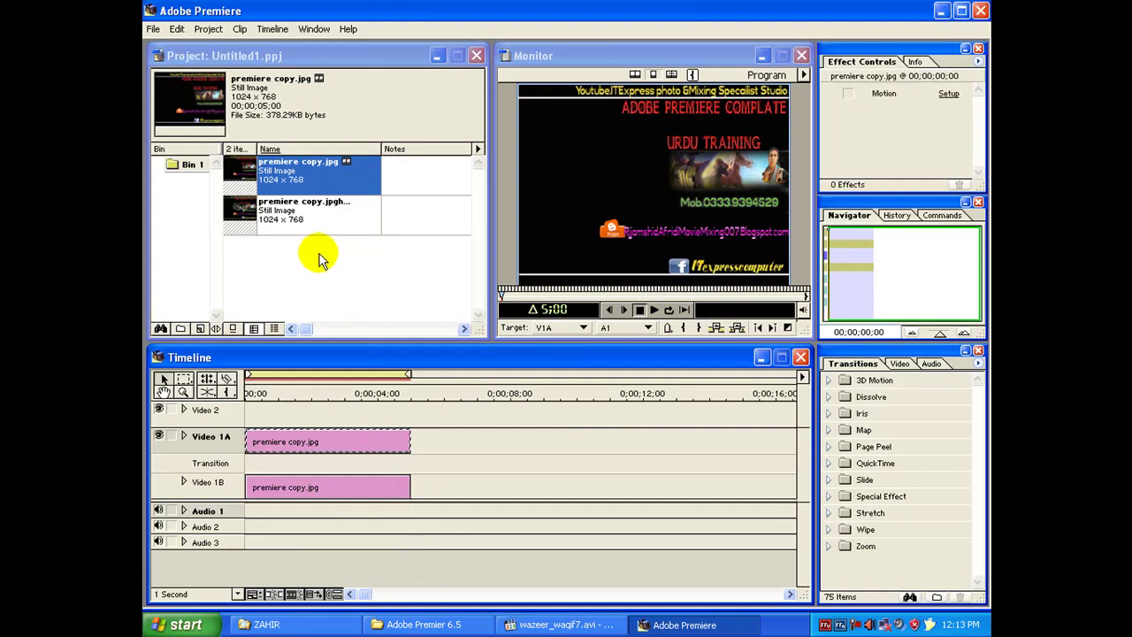
{"action": "double_click", "coordinate": [318, 450]}
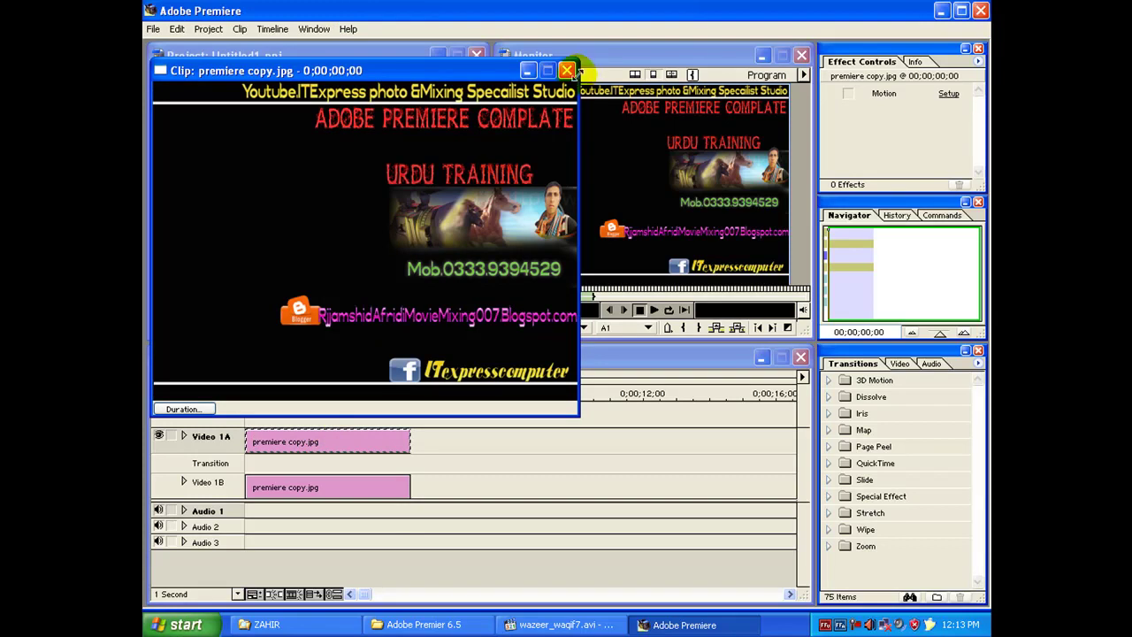
Close the separate clip window of premiere copy.jpg
{"action": "left_click", "coordinate": [567, 70]}
{"action": "left_click", "coordinate": [314, 29]}
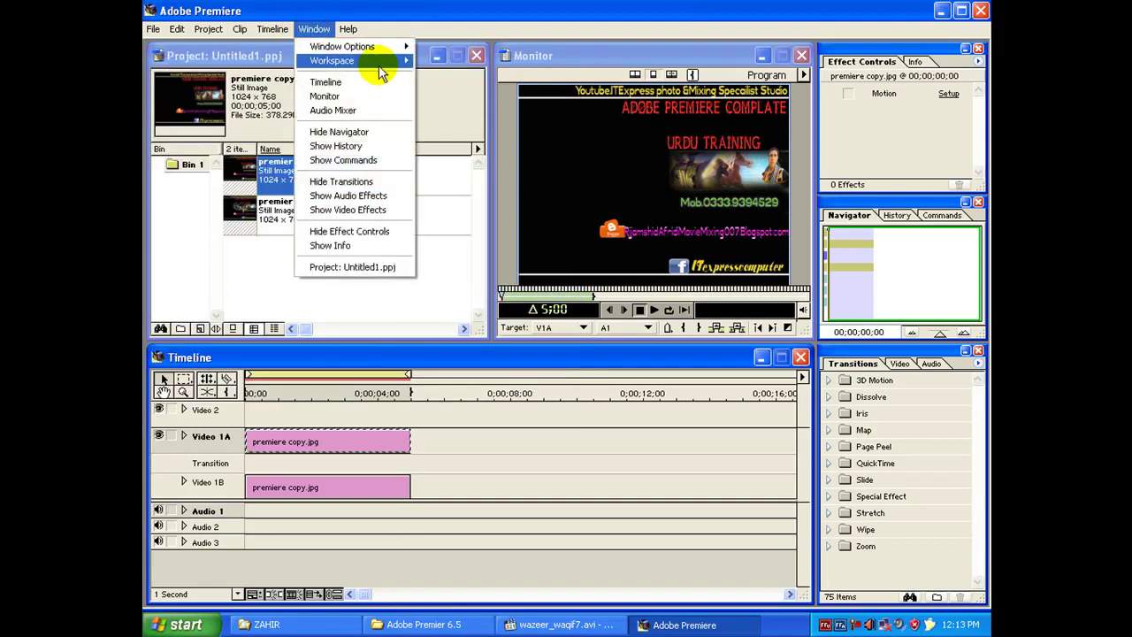
{"action": "mouse_move", "coordinate": [381, 63]}
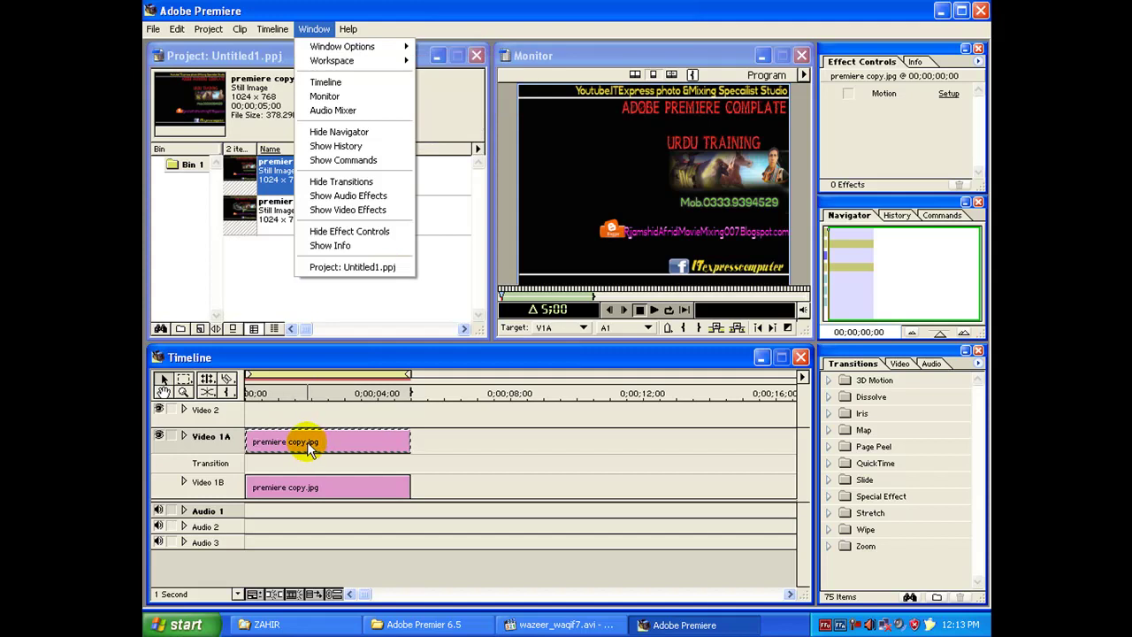
{"action": "left_click", "coordinate": [428, 250]}
{"action": "left_click", "coordinate": [427, 248]}
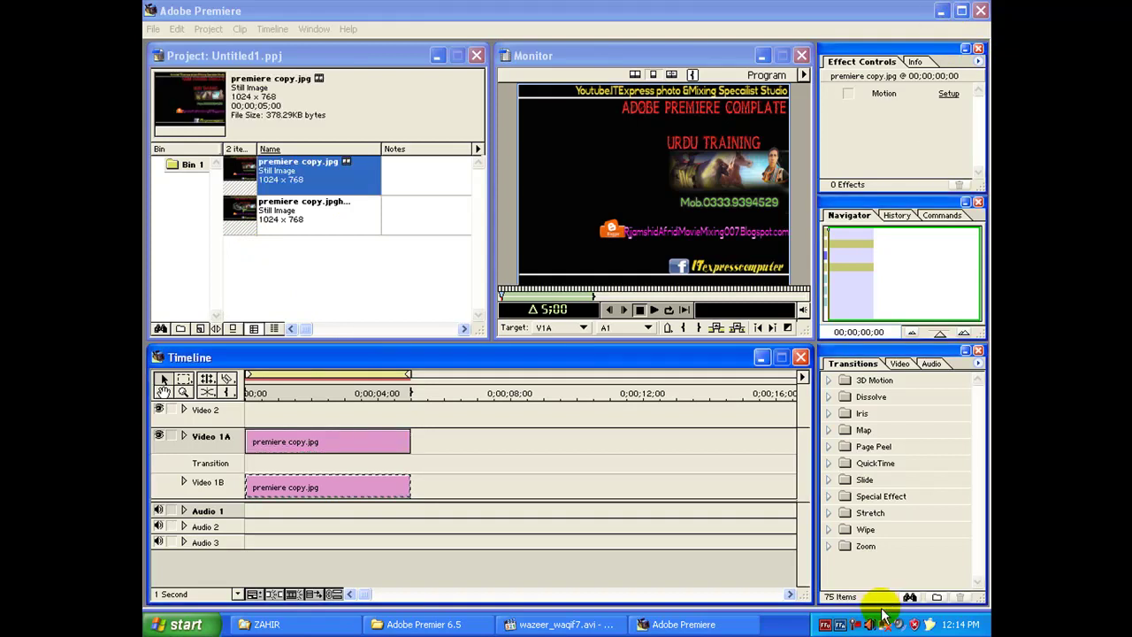
Exit Adobe Premiere without saving the Untitled1.ppj project
{"action": "left_click", "coordinate": [265, 228]}
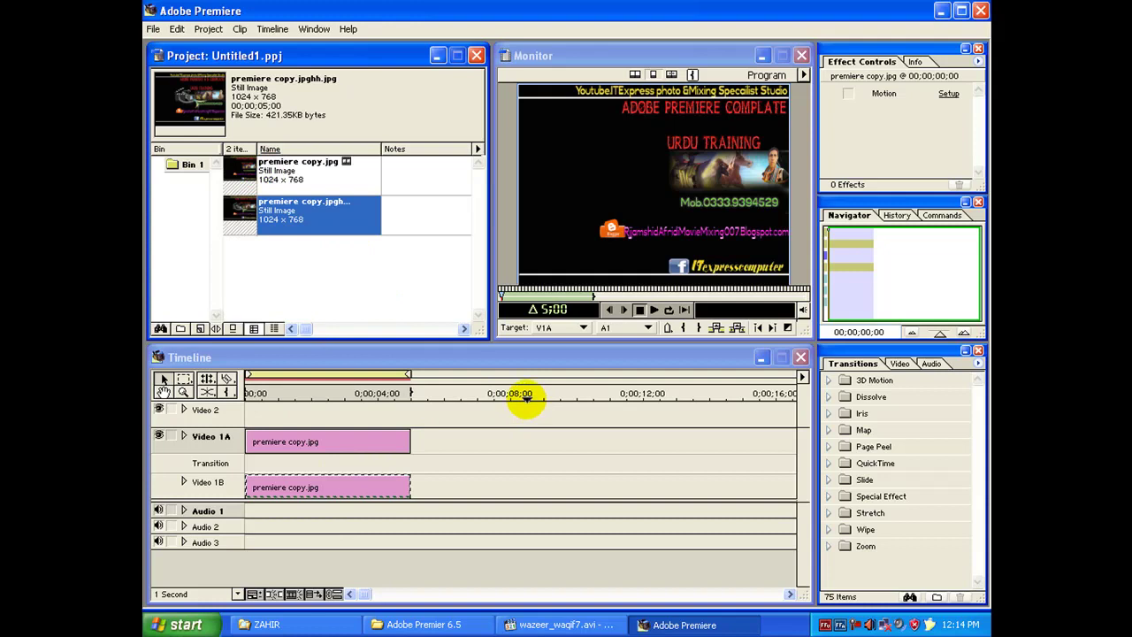
{"action": "left_click", "coordinate": [981, 11]}
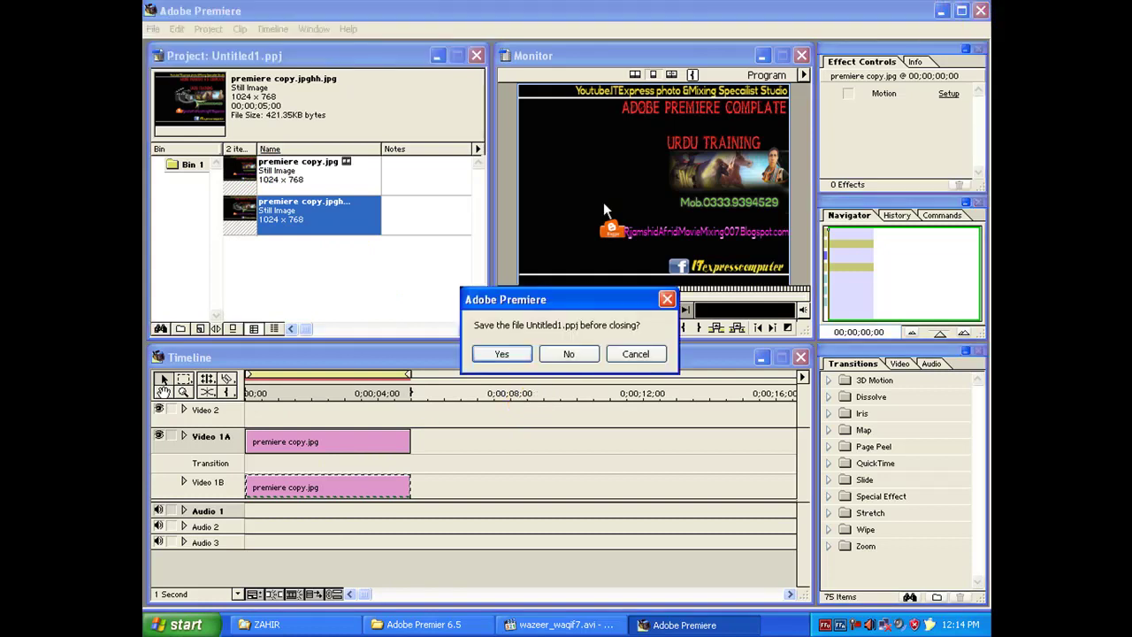
{"action": "left_click", "coordinate": [579, 353]}
Open the AEVVPlugin for Preremier folder inside the desktop folder Adobe Premier 6.5, in a maximized window
{"action": "double_click", "coordinate": [238, 18]}
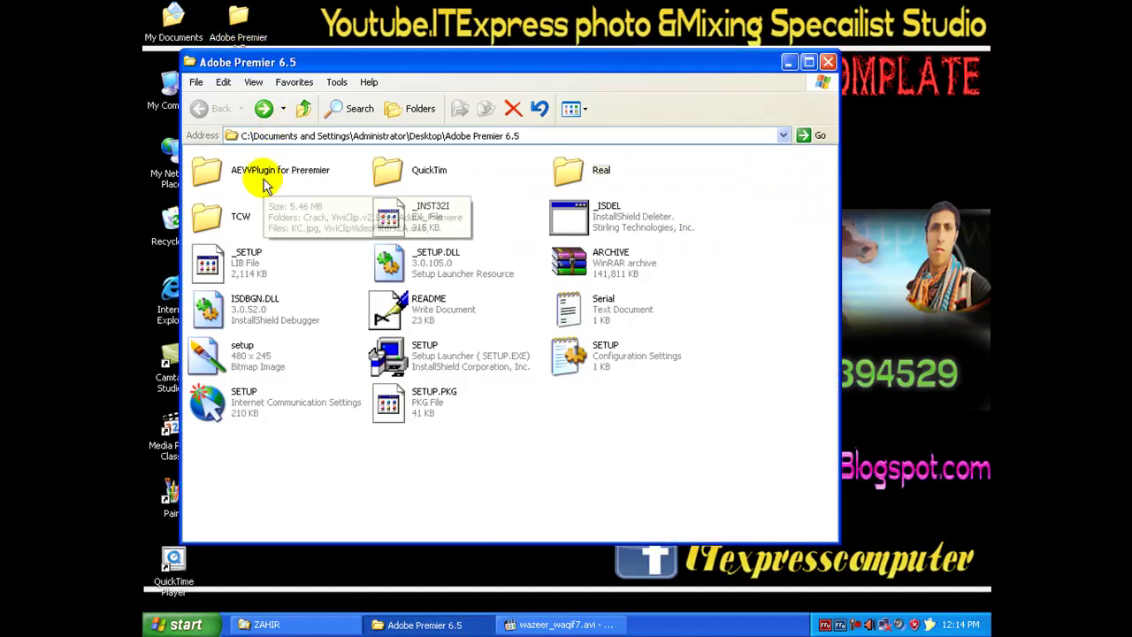
{"action": "left_click_drag", "start_coordinate": [494, 109], "coordinate": [453, 57]}
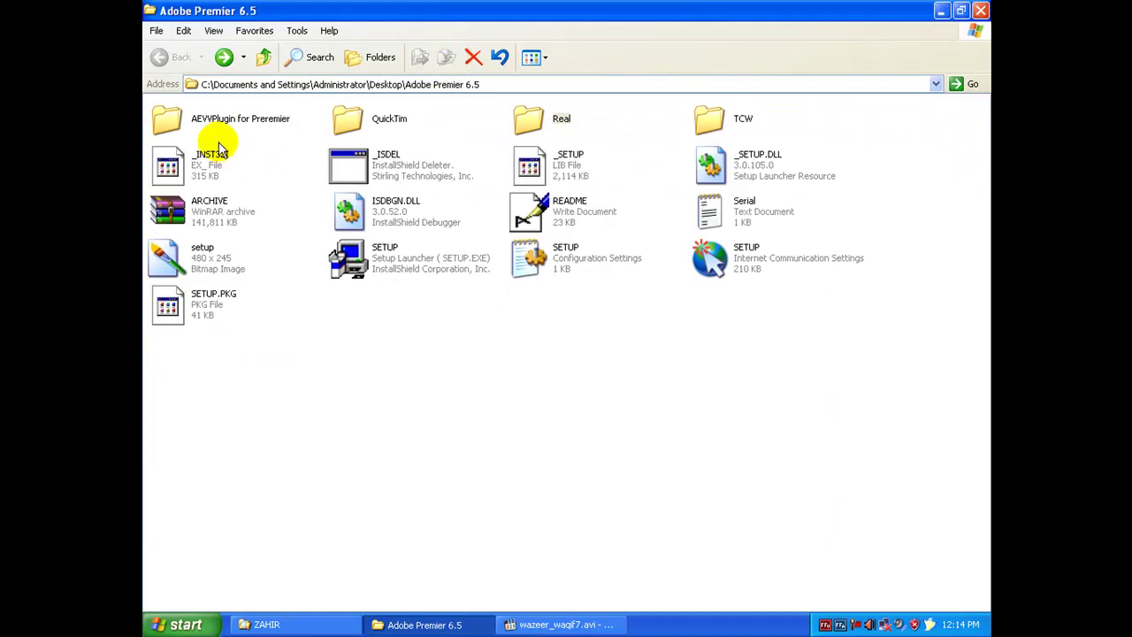
{"action": "double_click", "coordinate": [239, 122]}
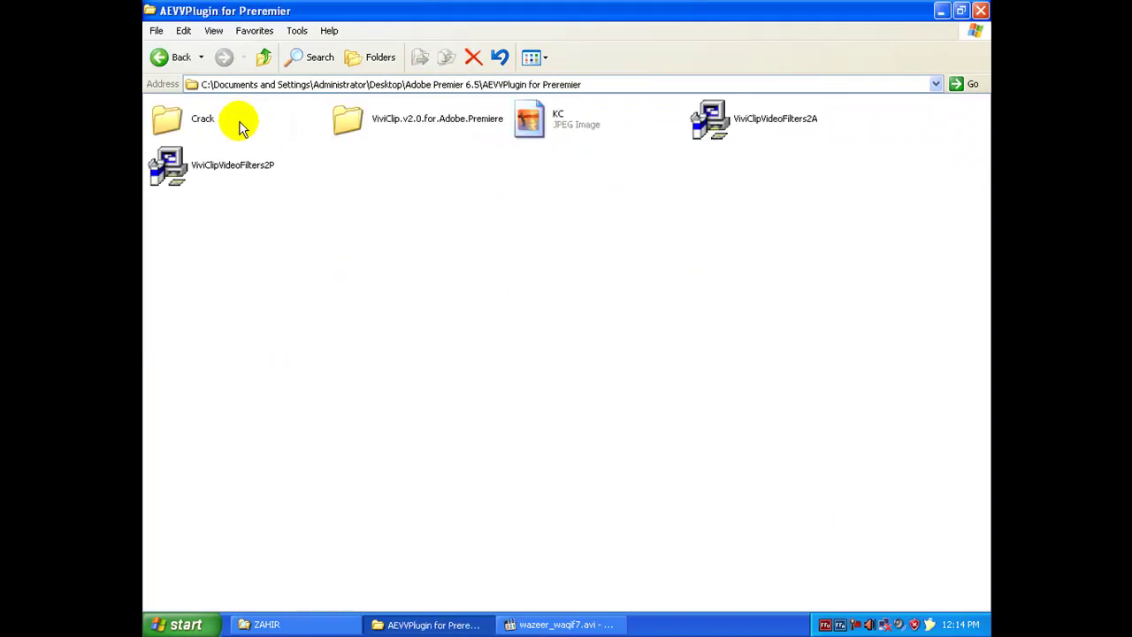
Install the Premiere filters with ViviClipVideoFilters2P, accepting the license and the path C:\Program Files\Adobe\Premiere 6.5\Plug-ins, and finish the setup
{"action": "double_click", "coordinate": [207, 177]}
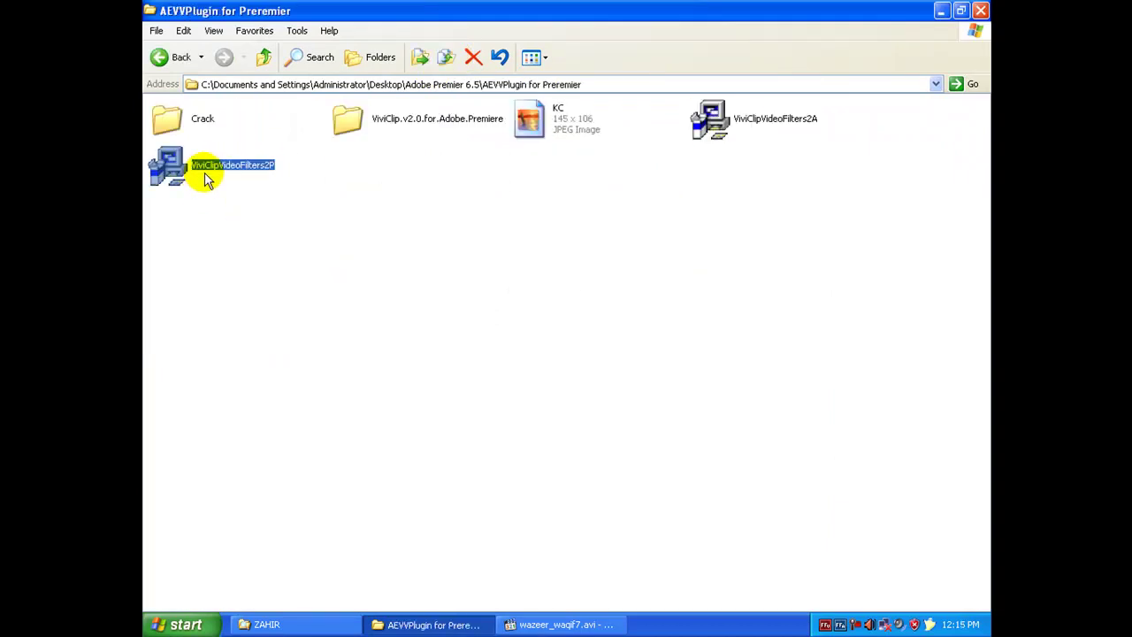
{"action": "left_click", "coordinate": [518, 411]}
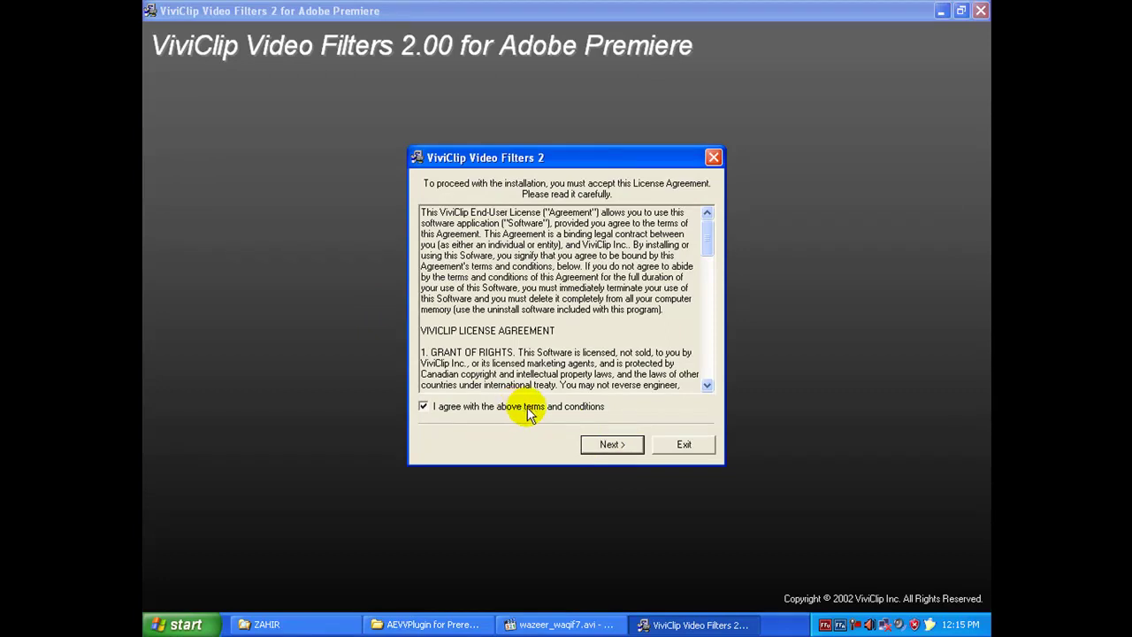
{"action": "left_click", "coordinate": [619, 443]}
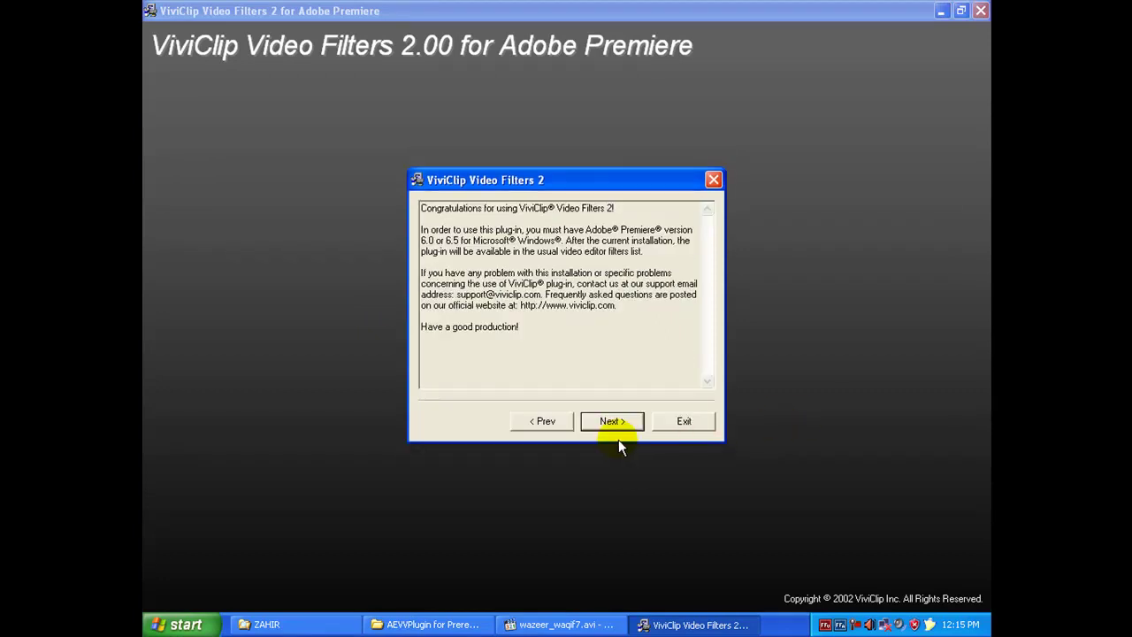
{"action": "left_click", "coordinate": [616, 421]}
{"action": "left_click", "coordinate": [594, 371]}
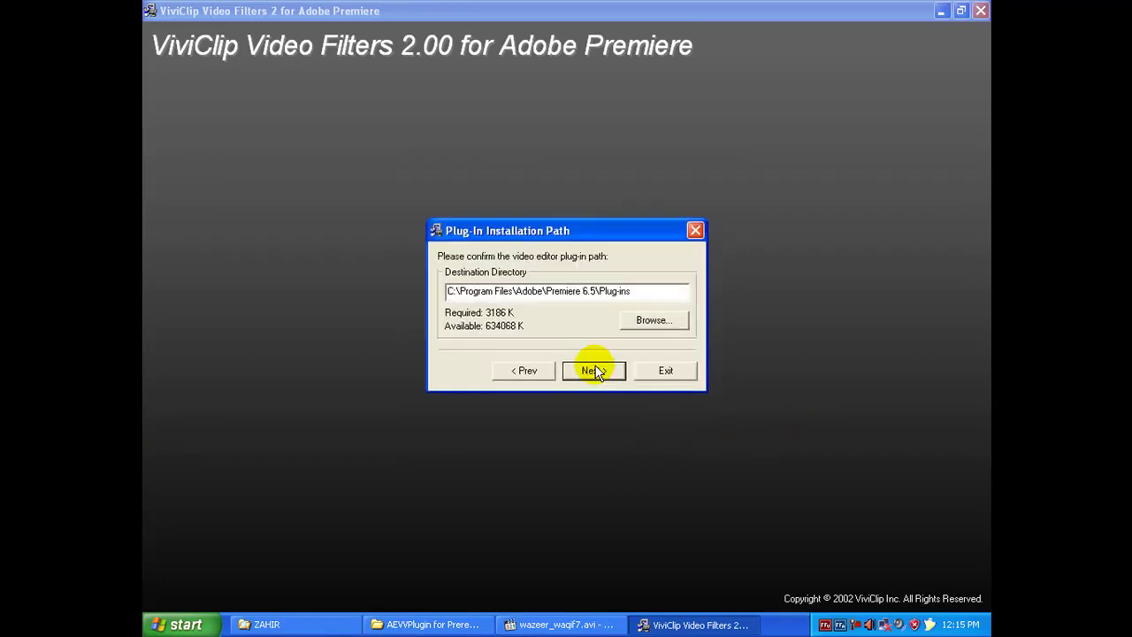
{"action": "left_click", "coordinate": [592, 369]}
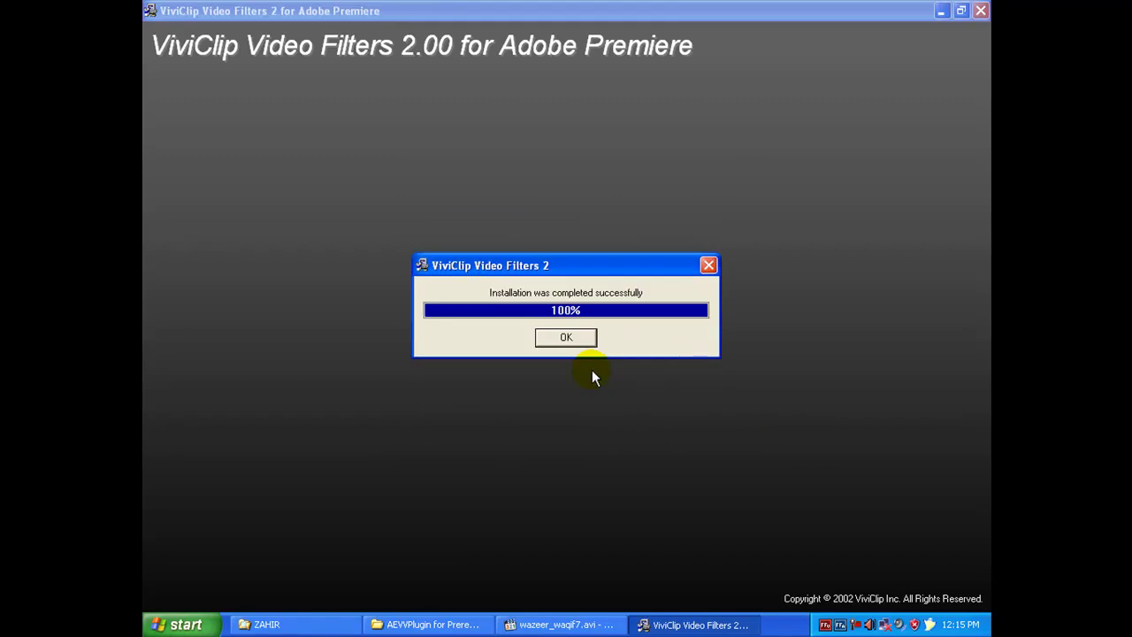
{"action": "left_click", "coordinate": [578, 339]}
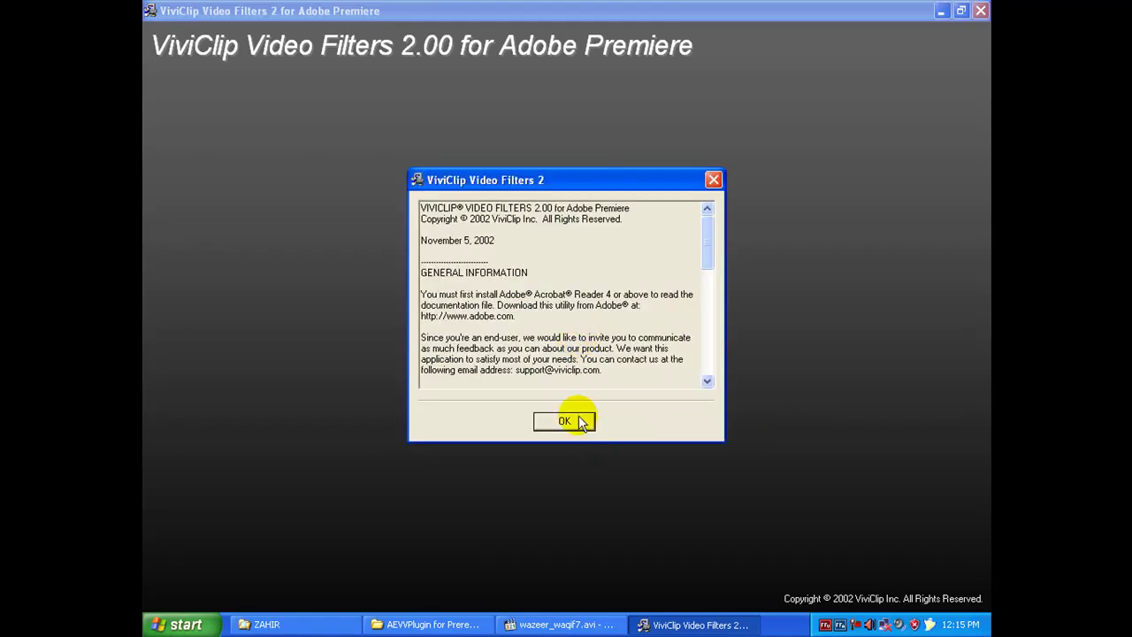
{"action": "left_click", "coordinate": [564, 421]}
Install the After Effects filters with ViviClipVideoFilters2A, accepting the license and the destination C:\Plug-ins, and finish the setup
{"action": "double_click", "coordinate": [760, 134]}
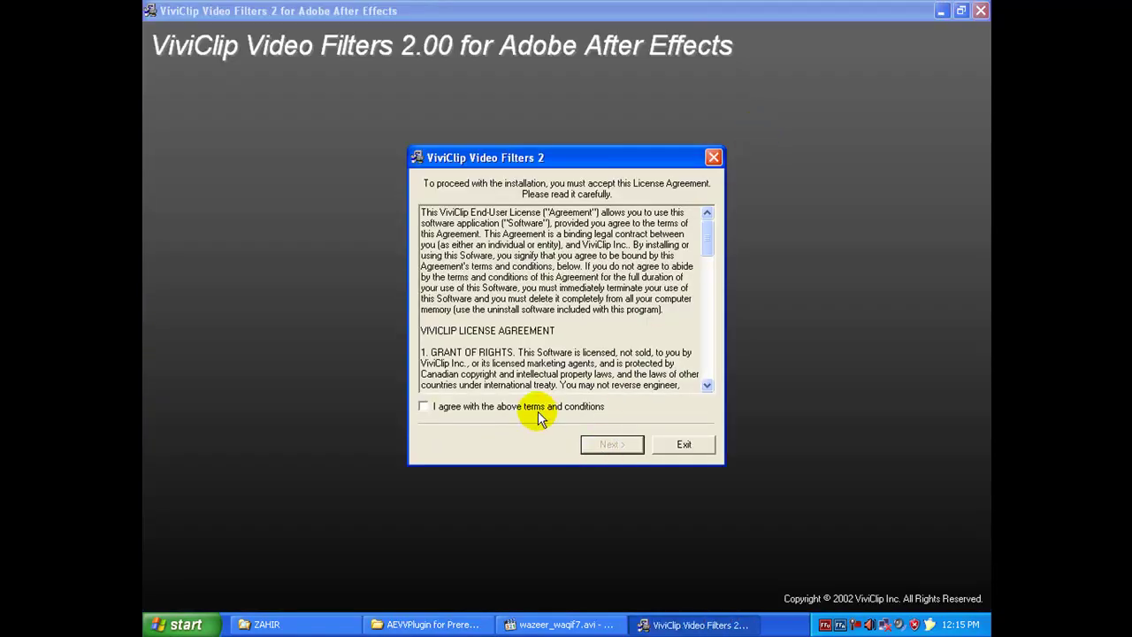
{"action": "left_click", "coordinate": [622, 445]}
{"action": "left_click", "coordinate": [609, 418]}
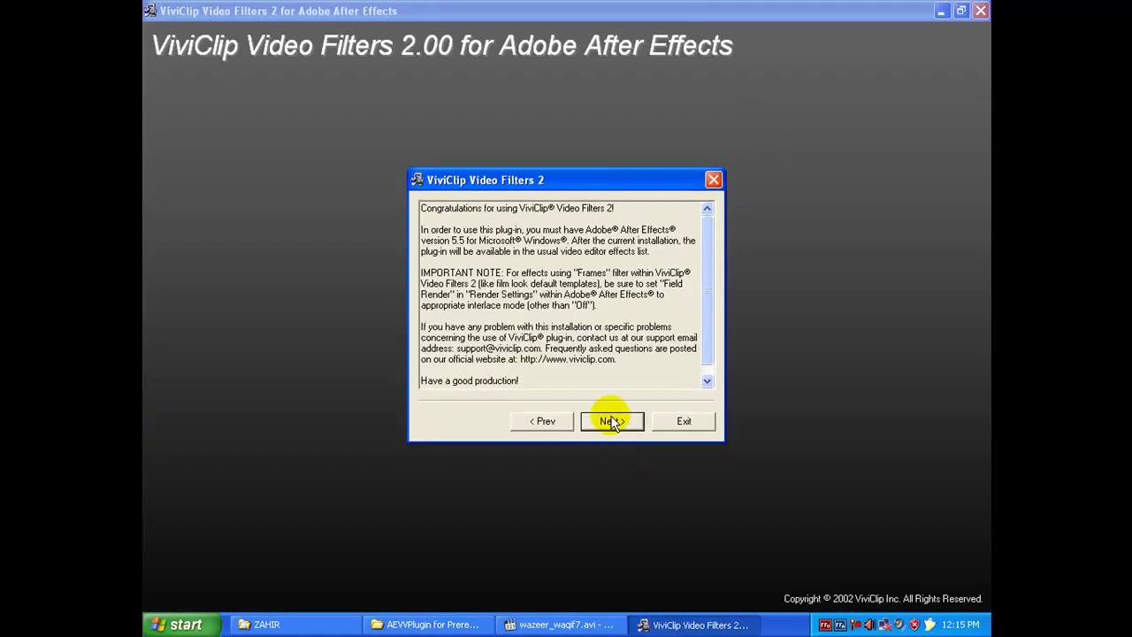
{"action": "left_click", "coordinate": [593, 363]}
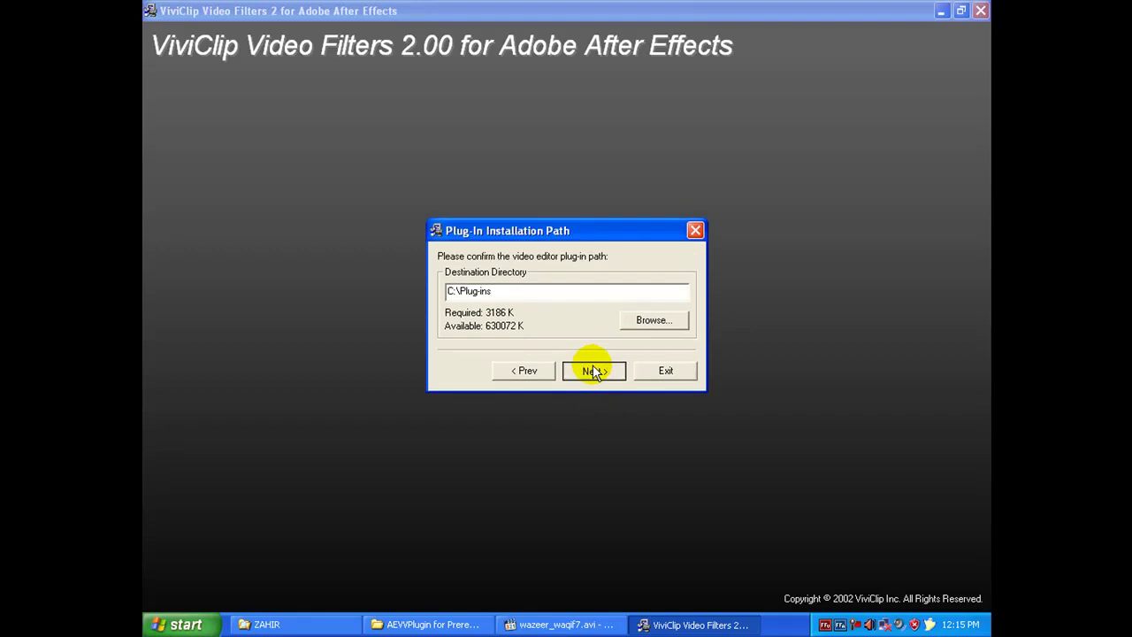
{"action": "left_click", "coordinate": [593, 371]}
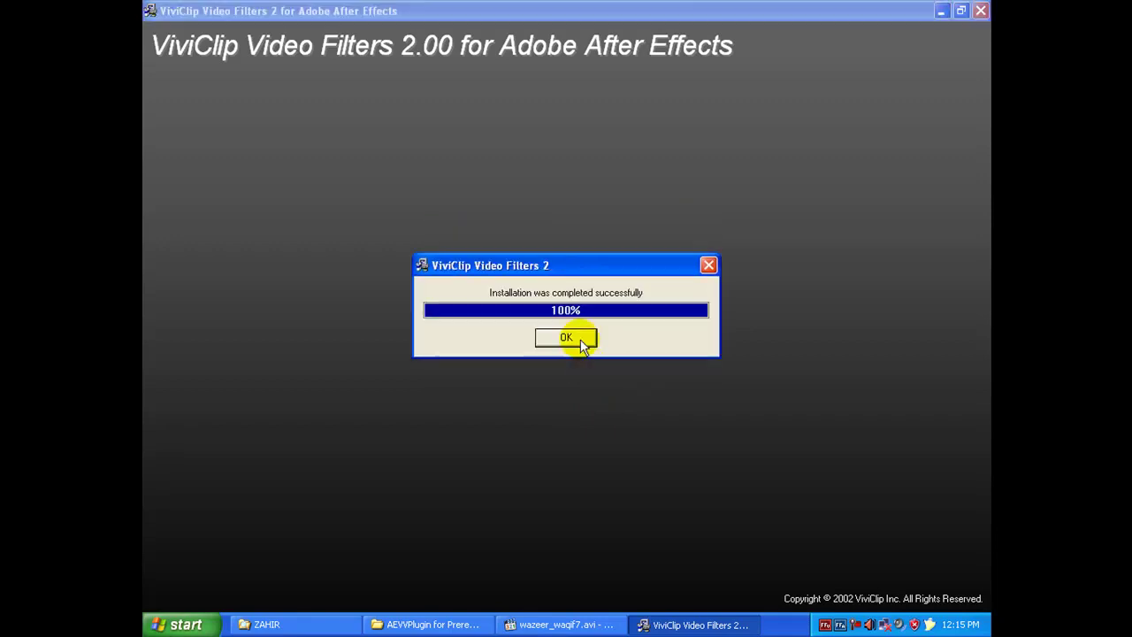
{"action": "left_click", "coordinate": [566, 338]}
{"action": "left_click", "coordinate": [579, 422]}
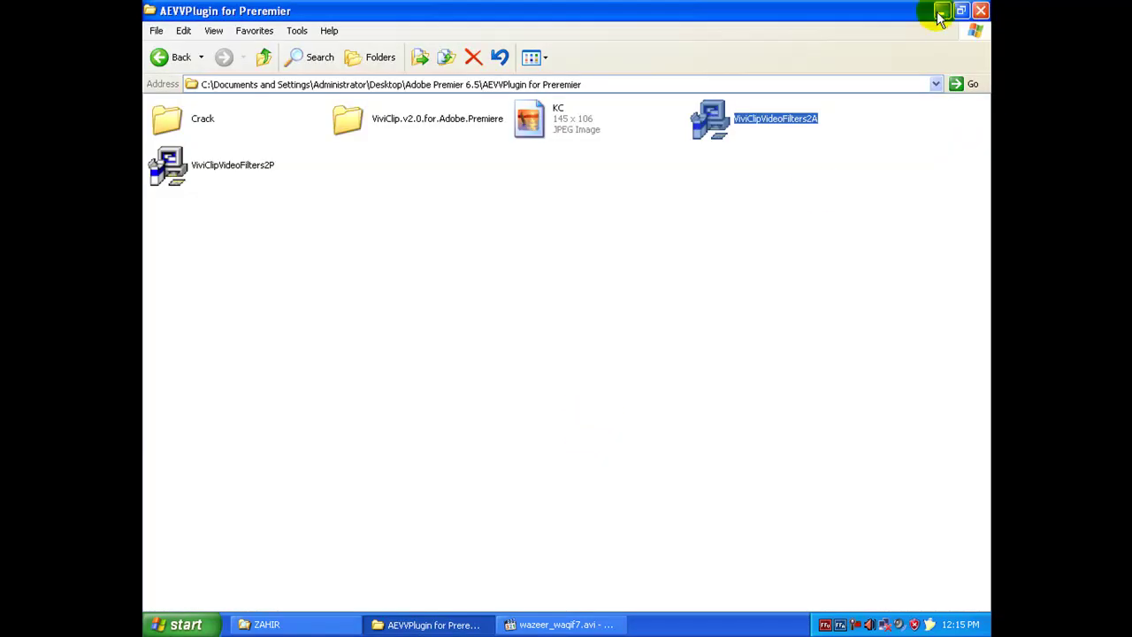
Inspect the contents of the ViviClip.v2.0.for.Adobe.Premiere folder, return to the parent folder and close the window
{"action": "double_click", "coordinate": [469, 132]}
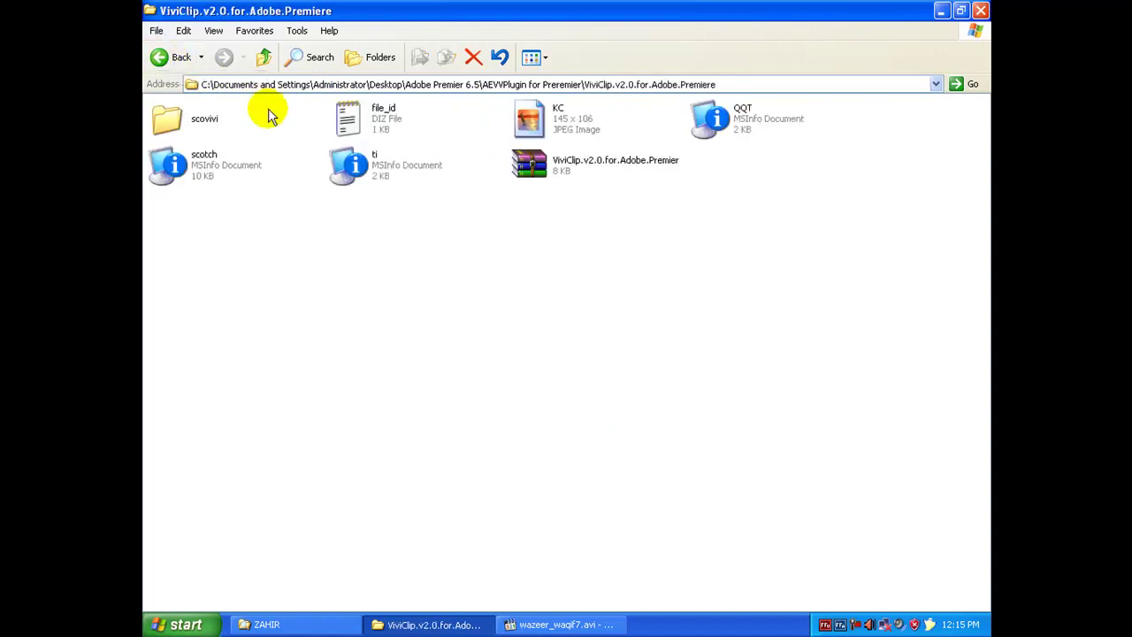
{"action": "left_click", "coordinate": [160, 58]}
{"action": "left_click", "coordinate": [980, 11]}
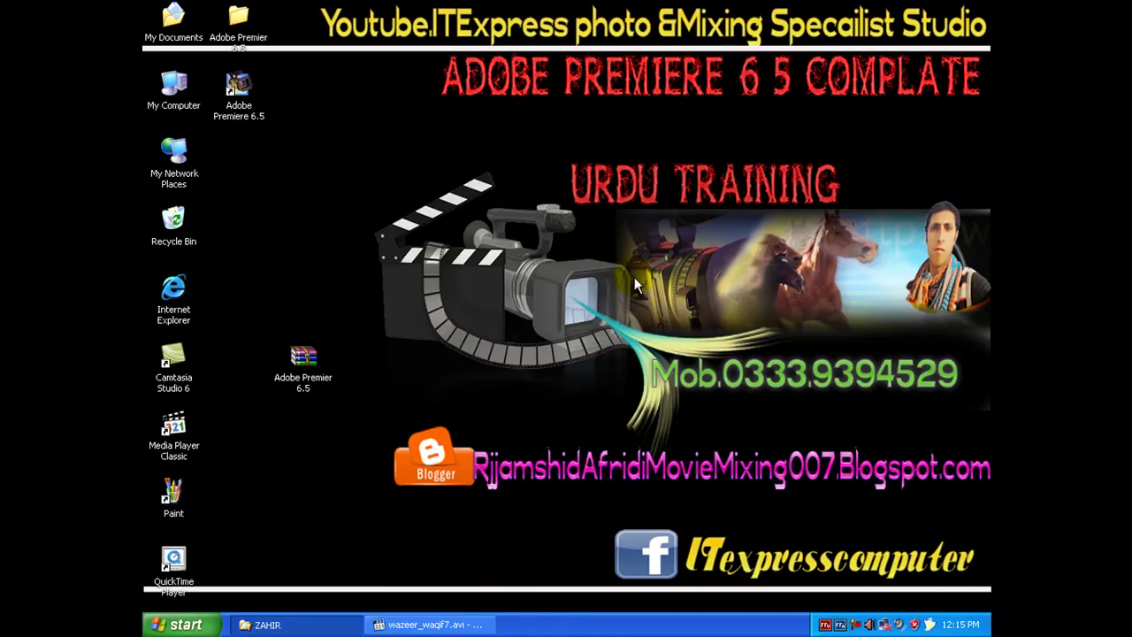